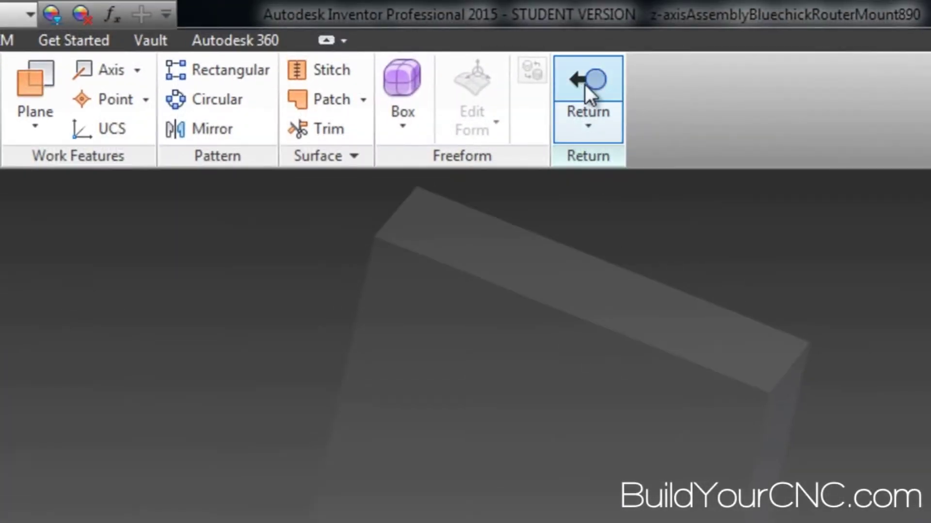
Leave the current part, edit z-axisBack in place, and face its broad face for a hole.
click(584, 84)
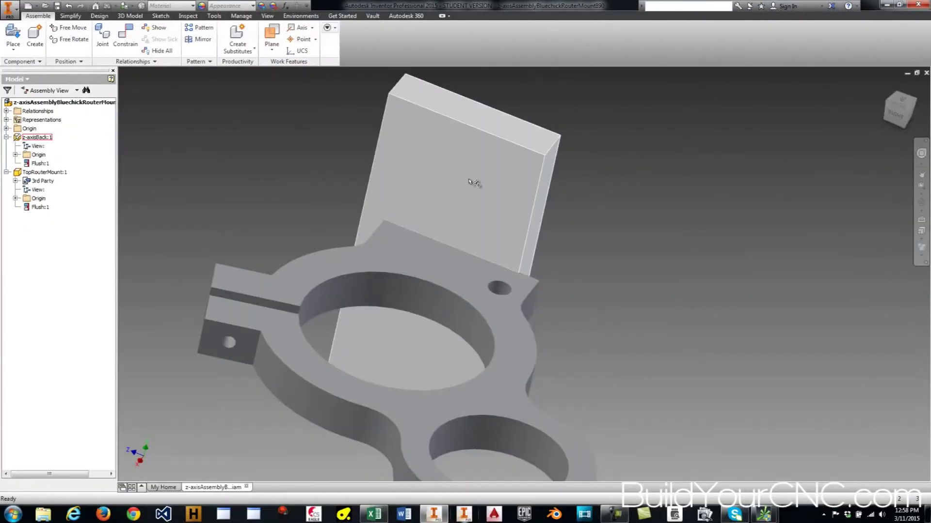
double_click(469, 182)
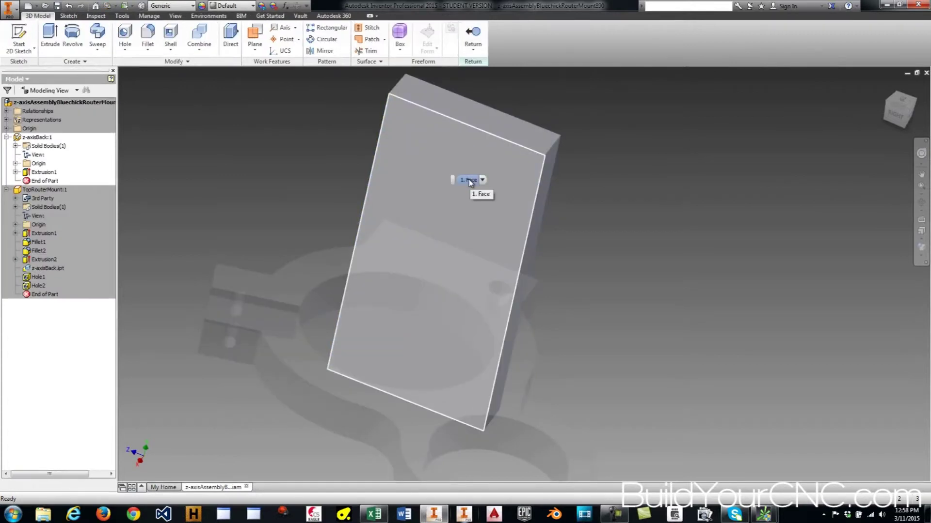
key(Page_Up)
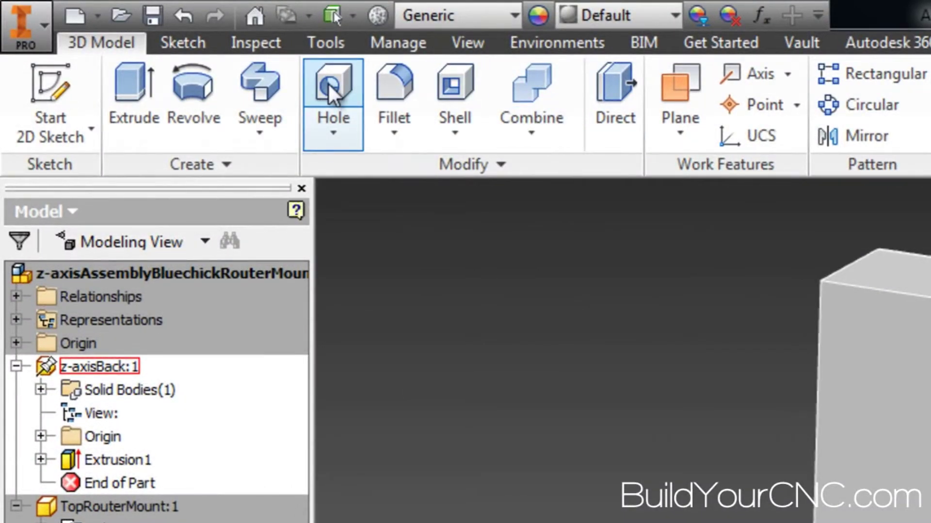
click(327, 83)
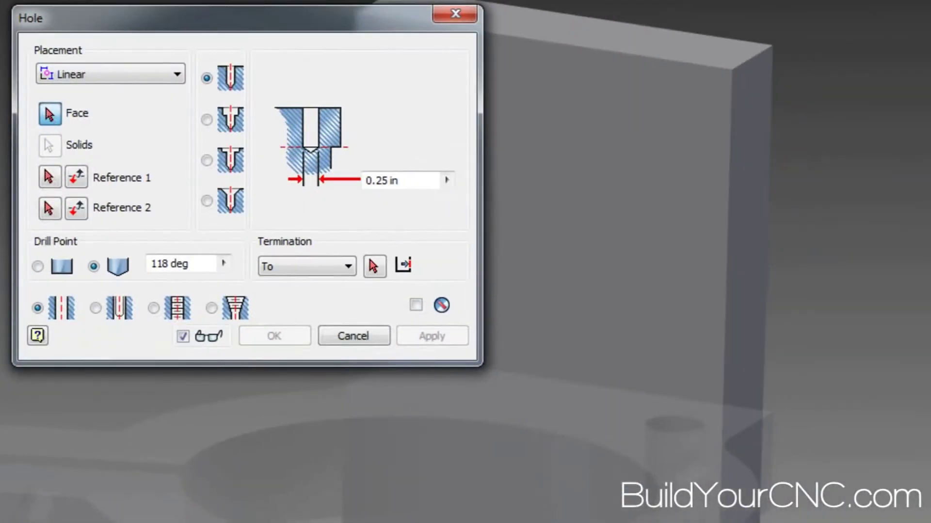
Cancel the hole and link the blueChickStandardParameters spreadsheet into the back plate's parameters.
click(357, 334)
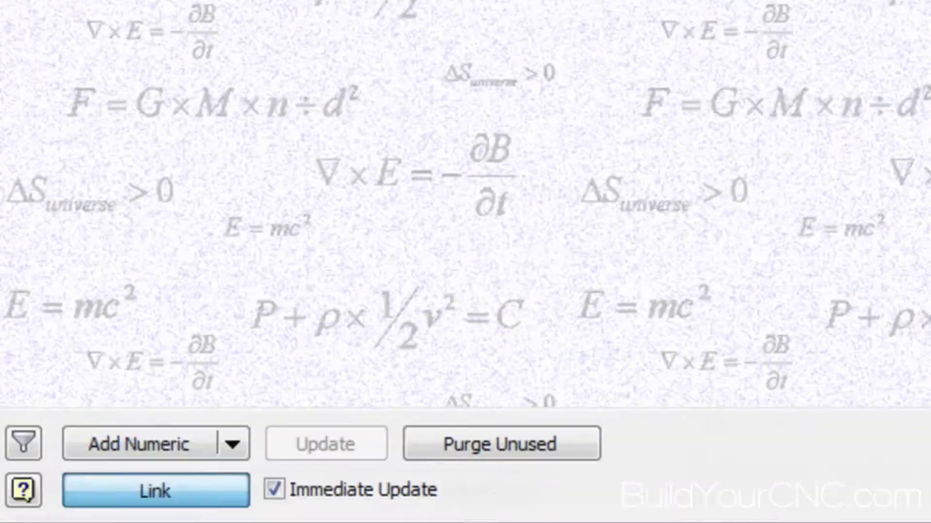
click(155, 491)
double_click(141, 272)
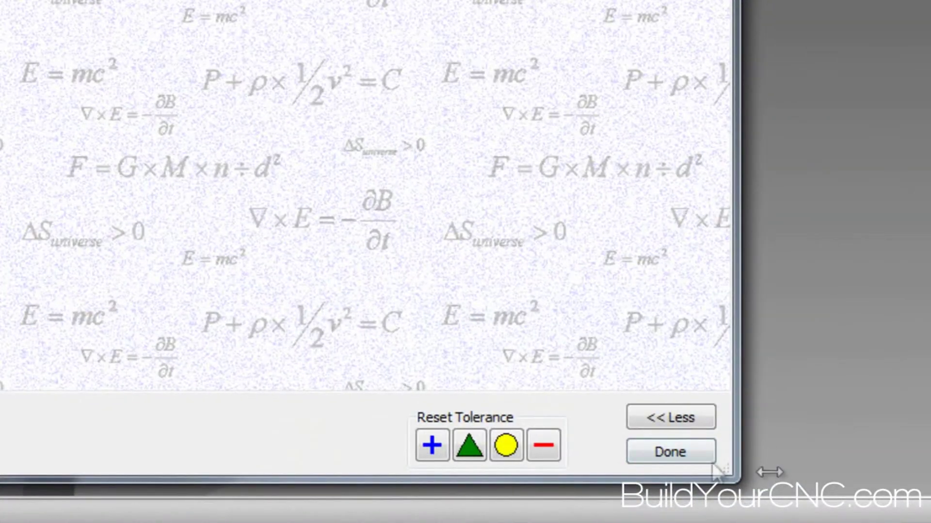
click(669, 452)
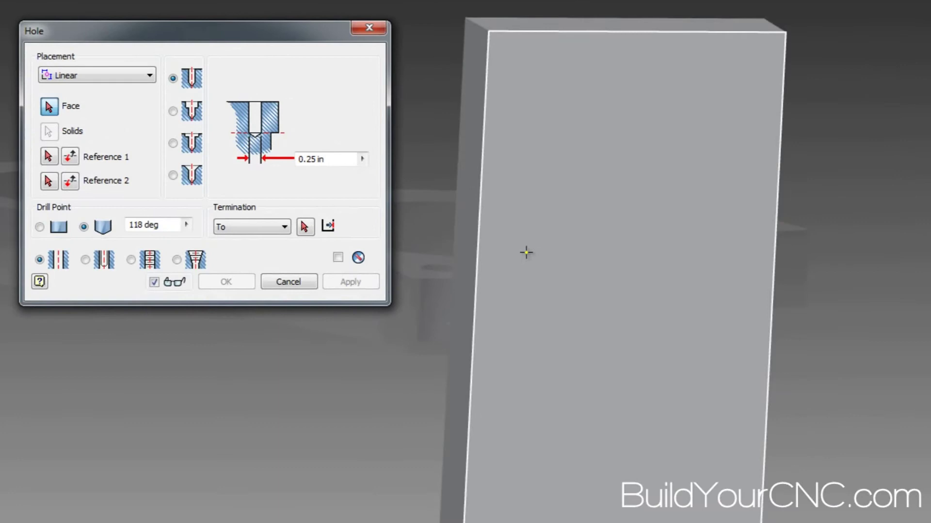
Drill a 0.25 in through-all hole, FastenerDistanceFromEdge from the left edge, referenced to the top edge.
click(527, 252)
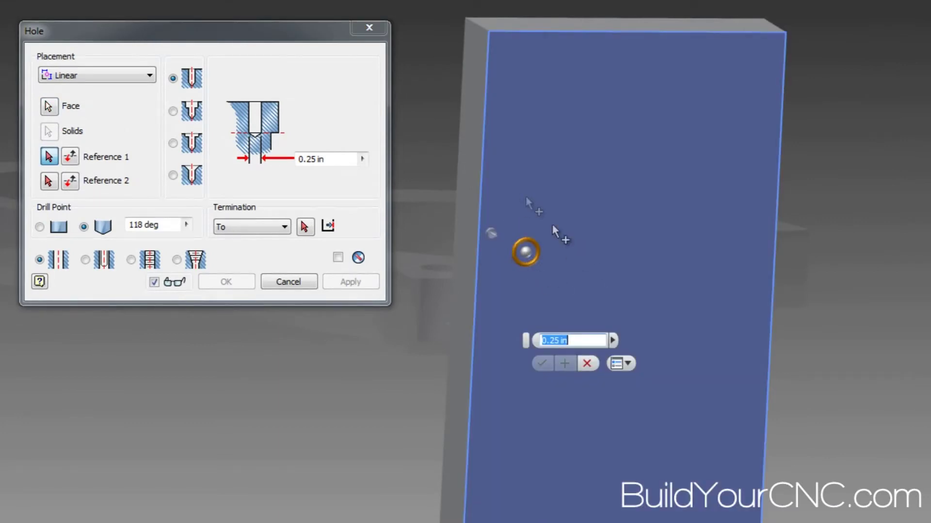
click(479, 249)
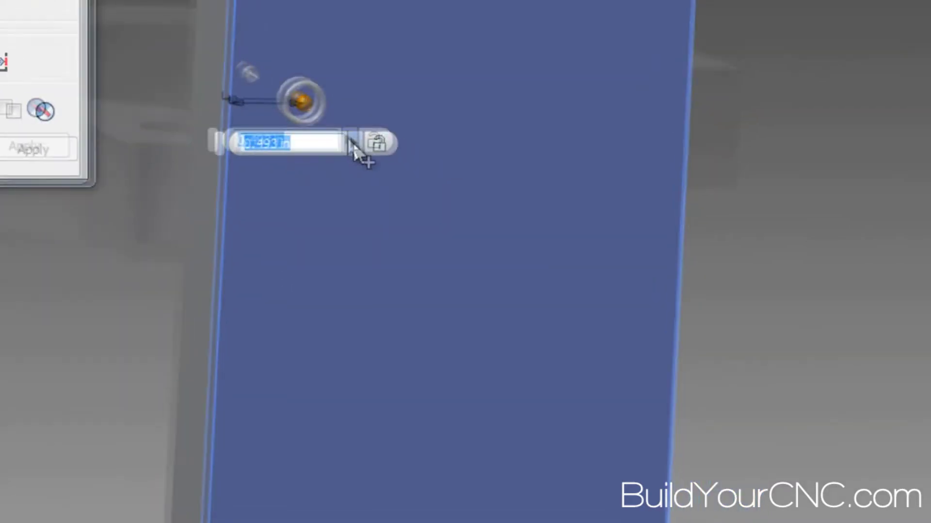
click(558, 277)
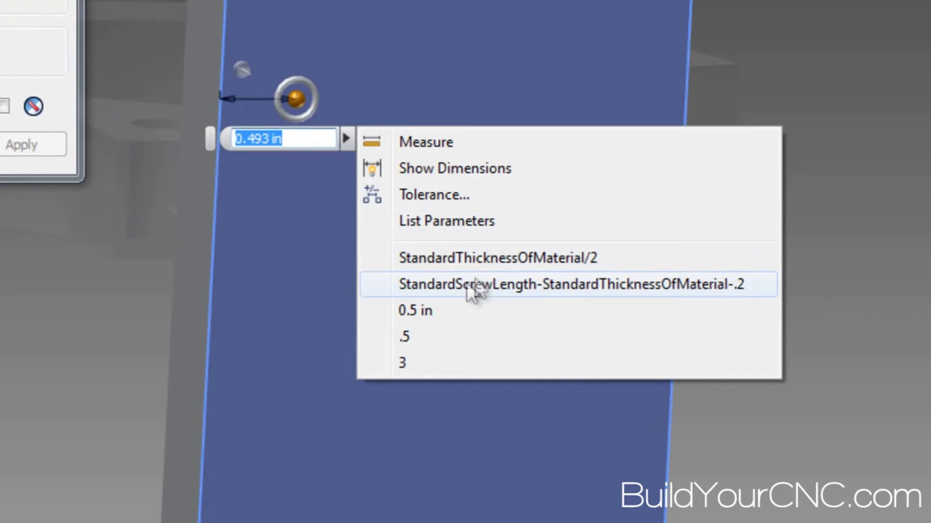
click(437, 221)
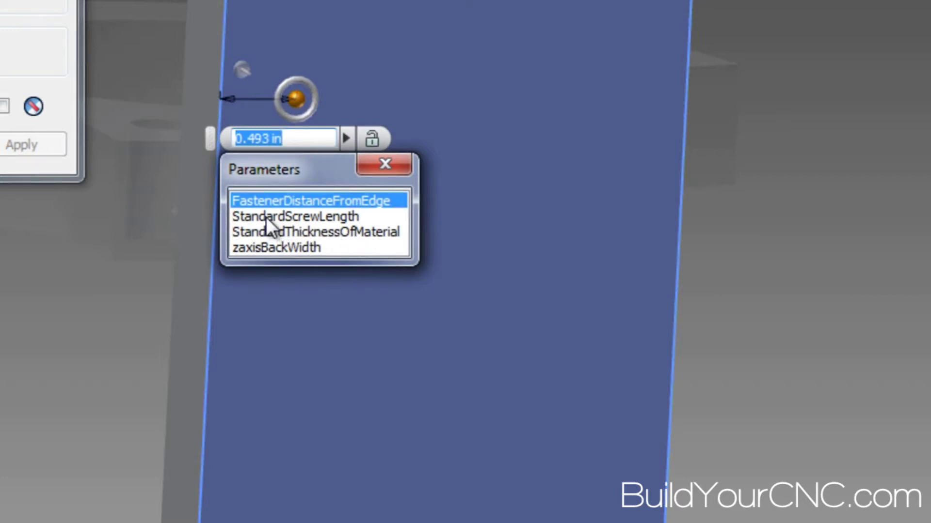
double_click(326, 201)
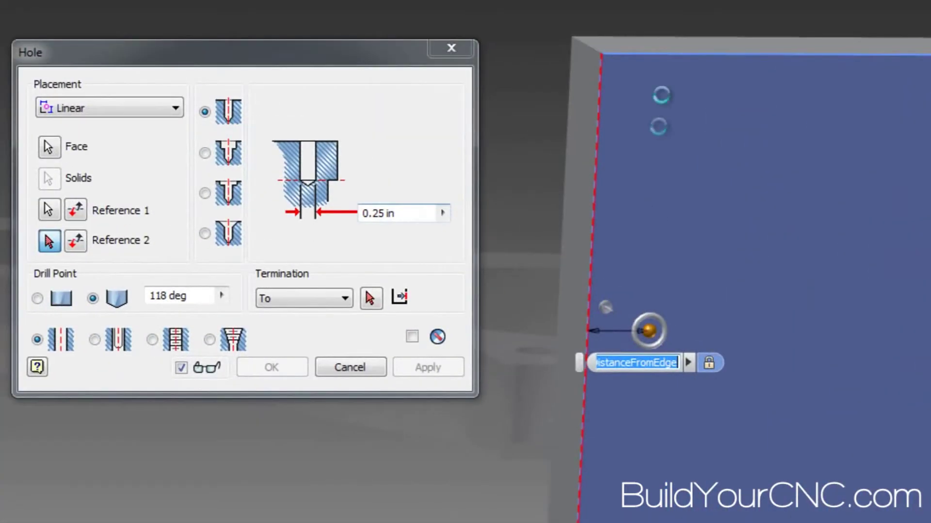
click(653, 54)
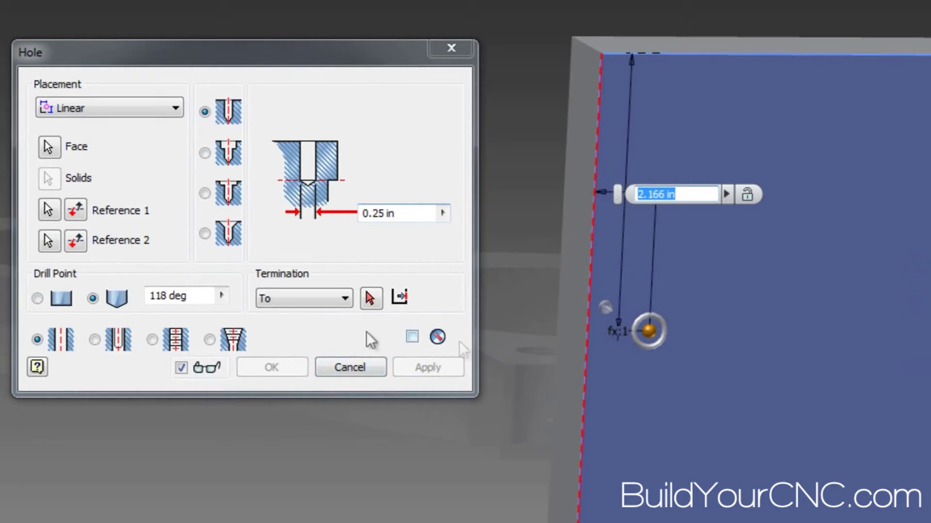
click(342, 297)
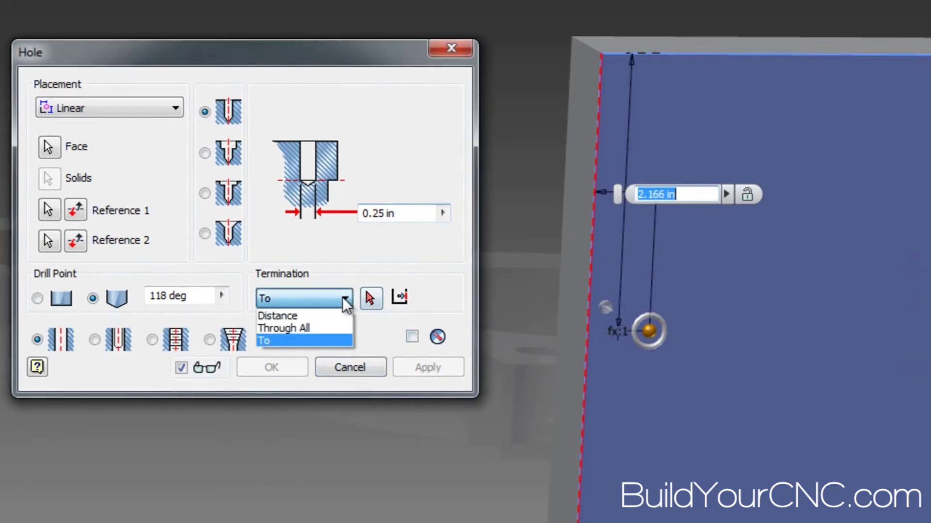
click(305, 330)
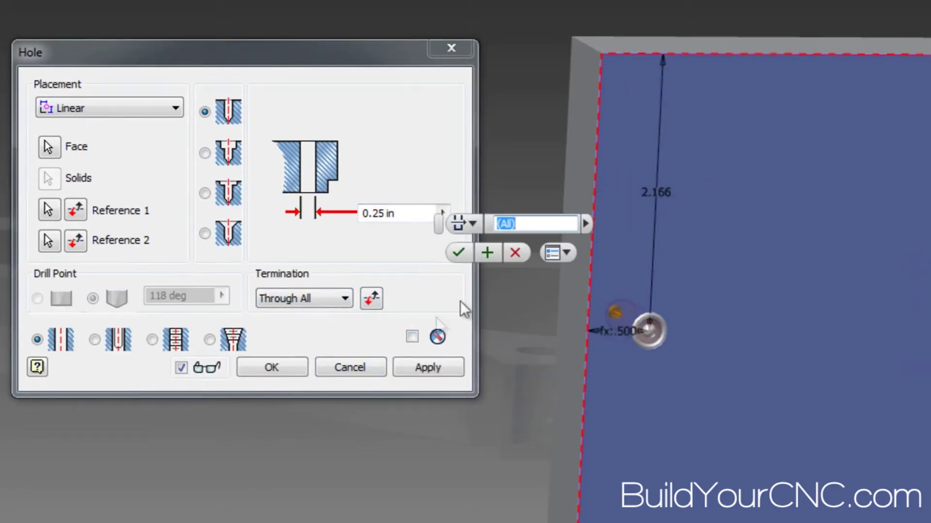
click(459, 252)
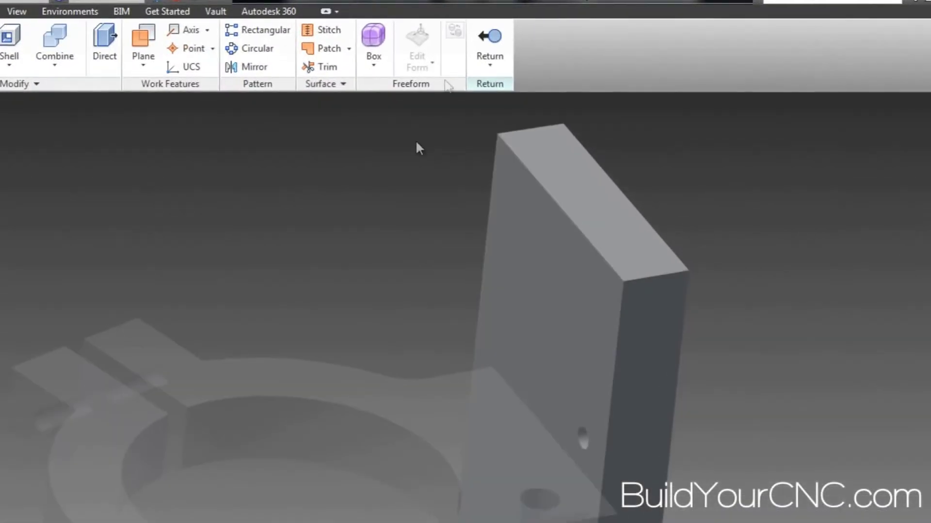
Return to the z-axis assembly and drag the TopRouterMount clear of the back plate.
click(492, 42)
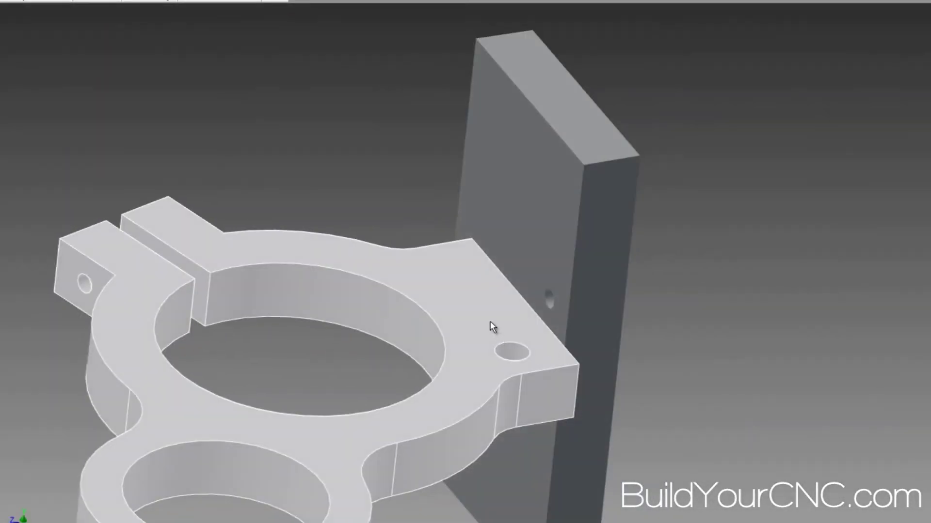
drag(490, 326, 415, 281)
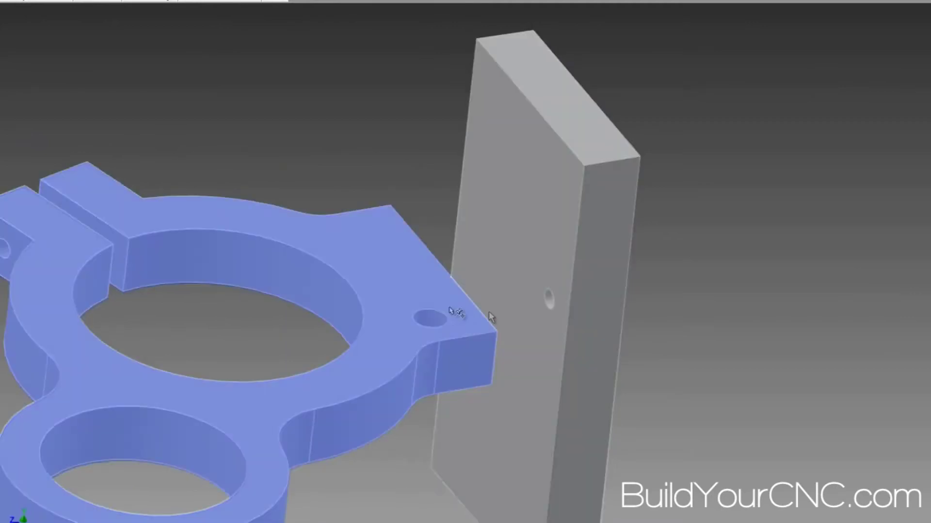
shift+middle_drag(525, 309, 525, 310)
scroll(525, 309, down, 3)
drag(519, 251, 458, 366)
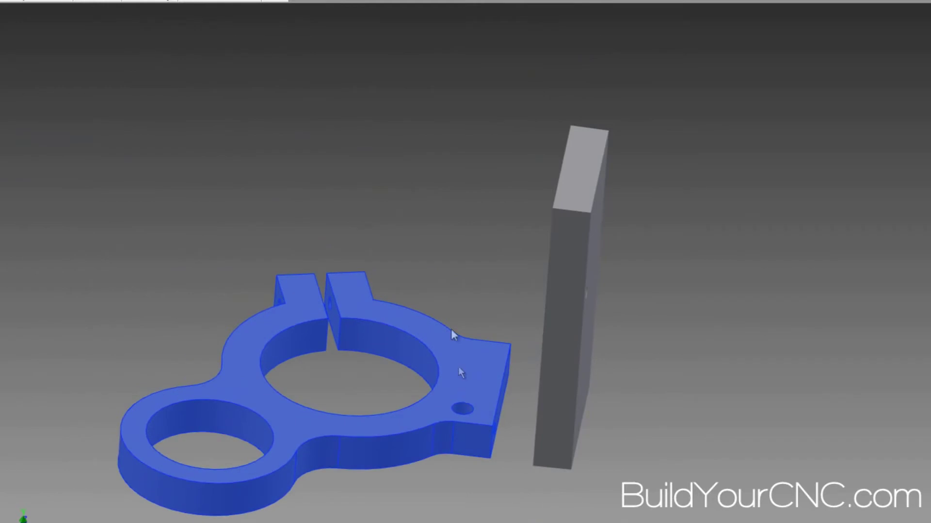
shift+middle_drag(443, 292, 443, 292)
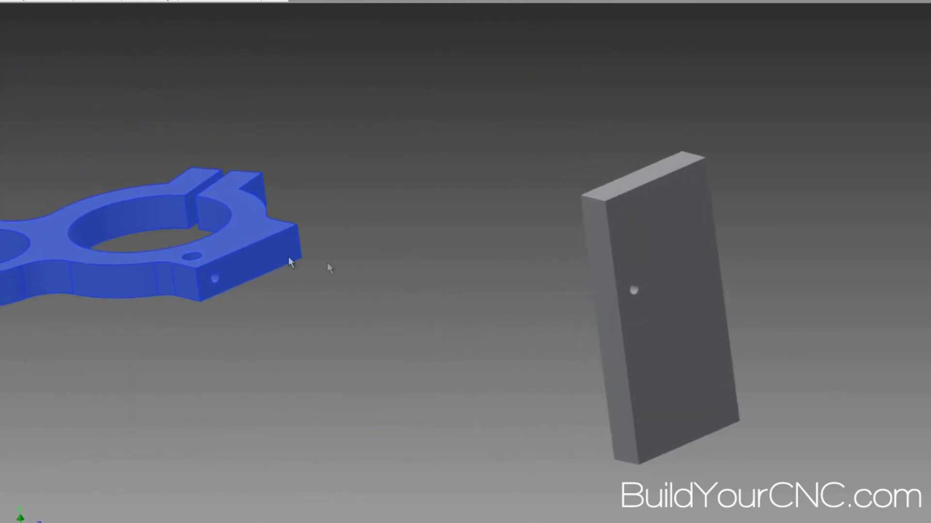
drag(292, 256, 512, 281)
scroll(552, 291, up, 3)
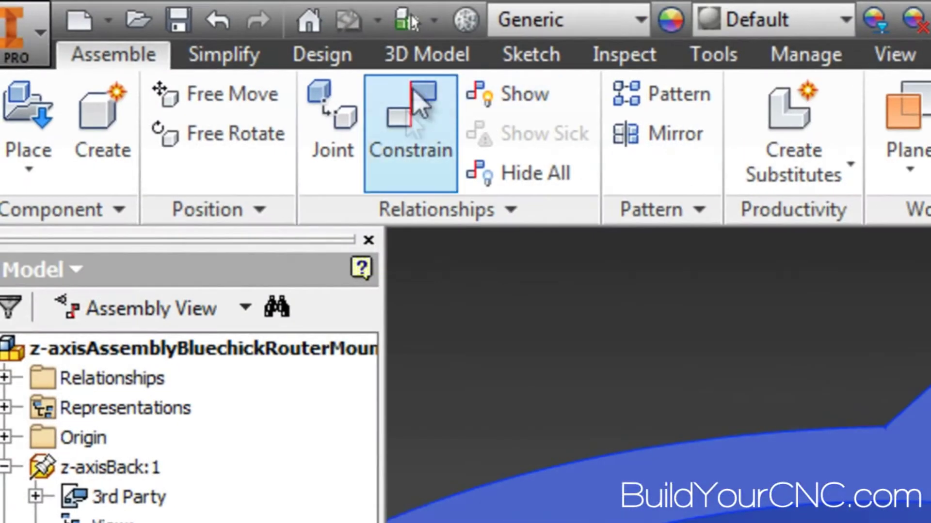
Mate the router mount's side hole axis to the back plate's hole axis, then test it.
click(392, 100)
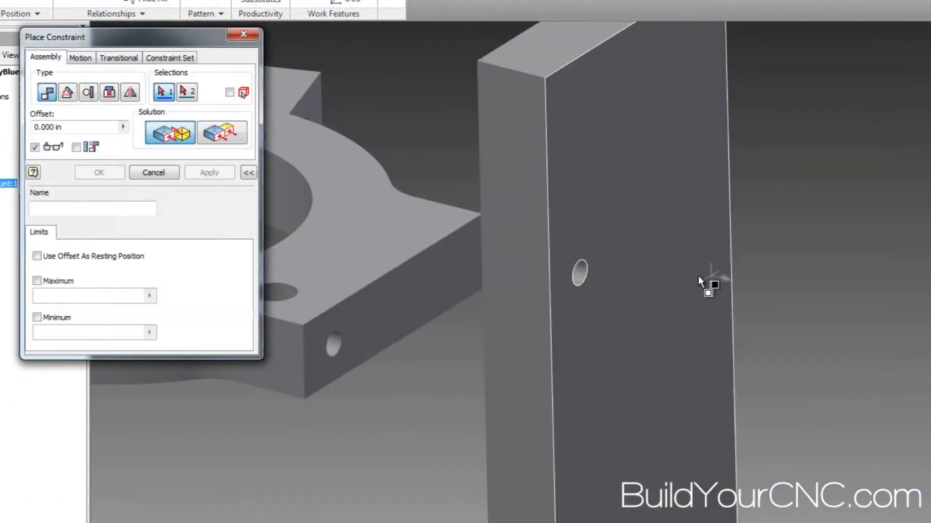
scroll(700, 280, up, 5)
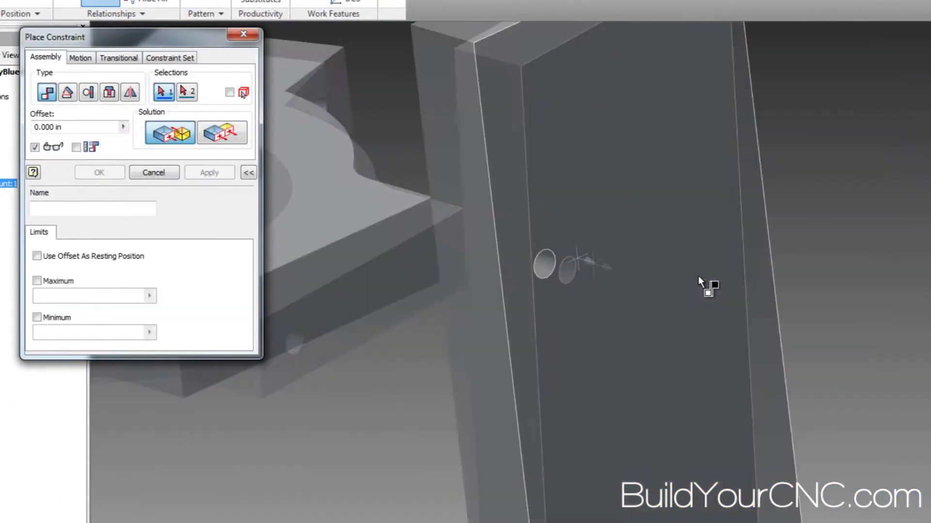
scroll(698, 276, down, 5)
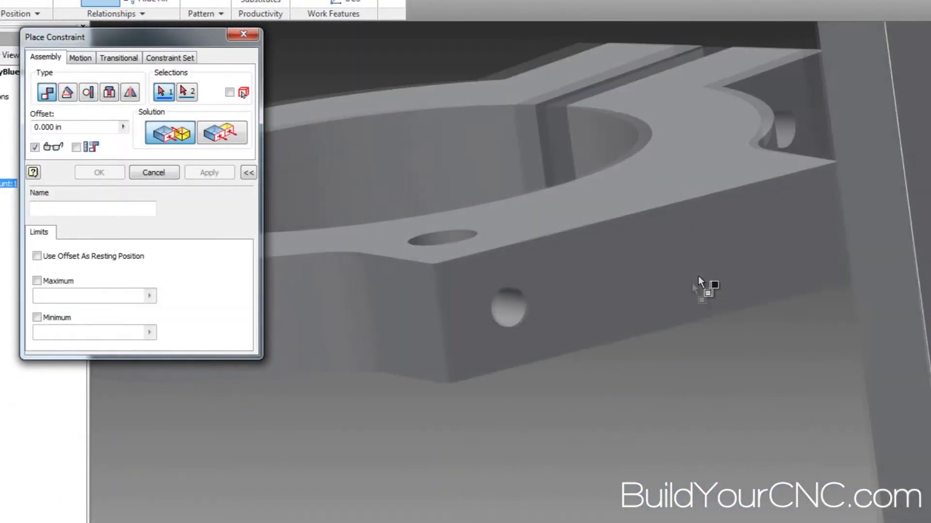
click(514, 308)
shift+middle_drag(580, 331, 628, 282)
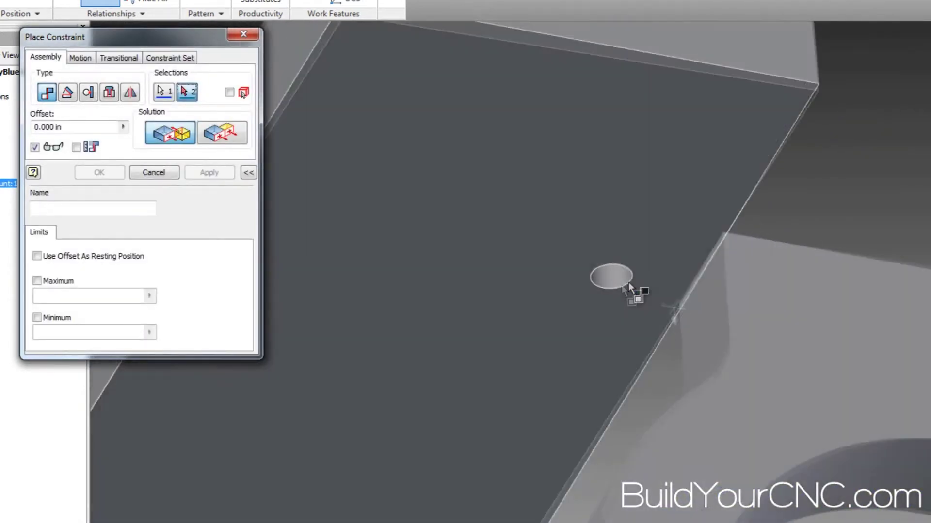
click(608, 276)
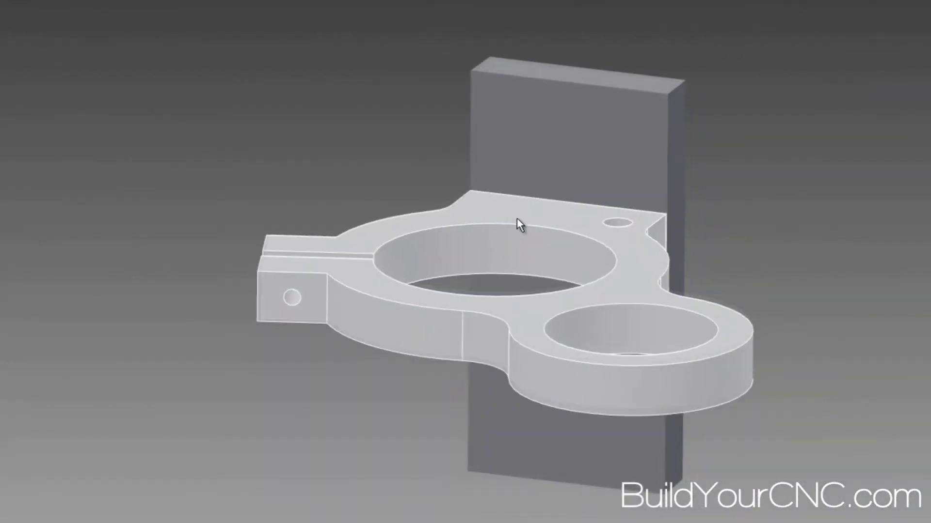
drag(501, 210, 532, 230)
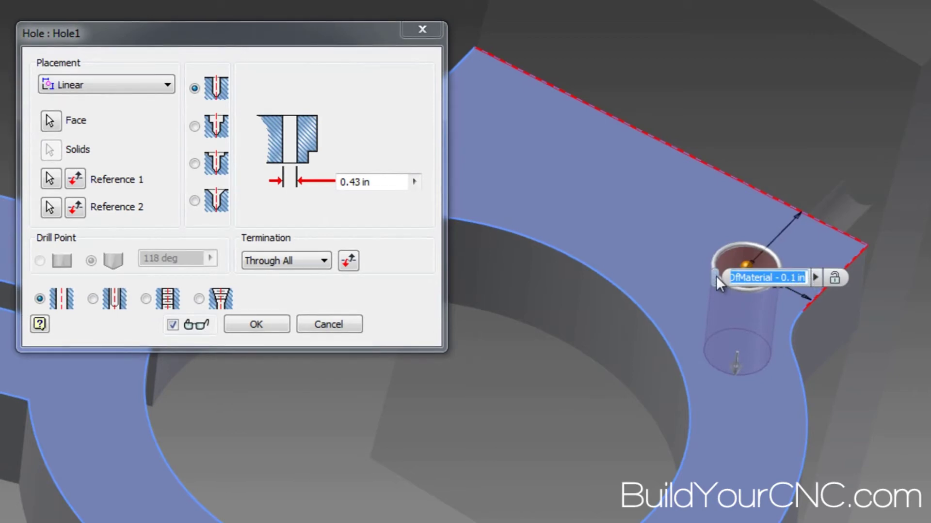
Drive the router mount hole's edge distance with FastenerDistanceFromEdge and create the 0.43 in hole.
drag(717, 277, 742, 329)
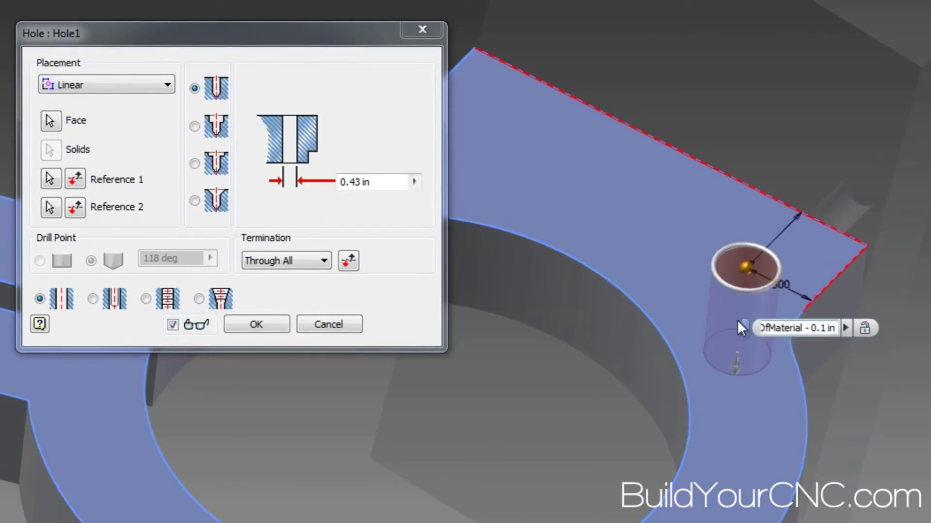
click(783, 288)
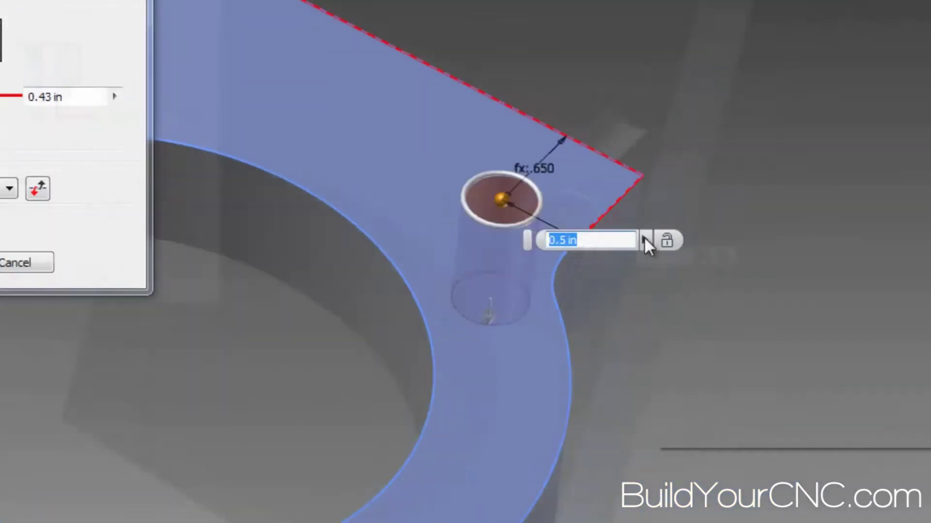
click(868, 304)
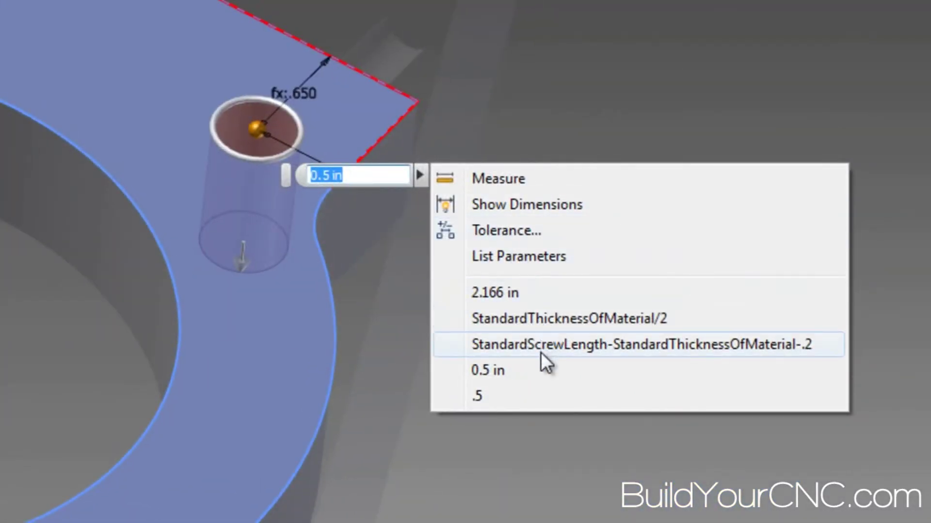
click(496, 253)
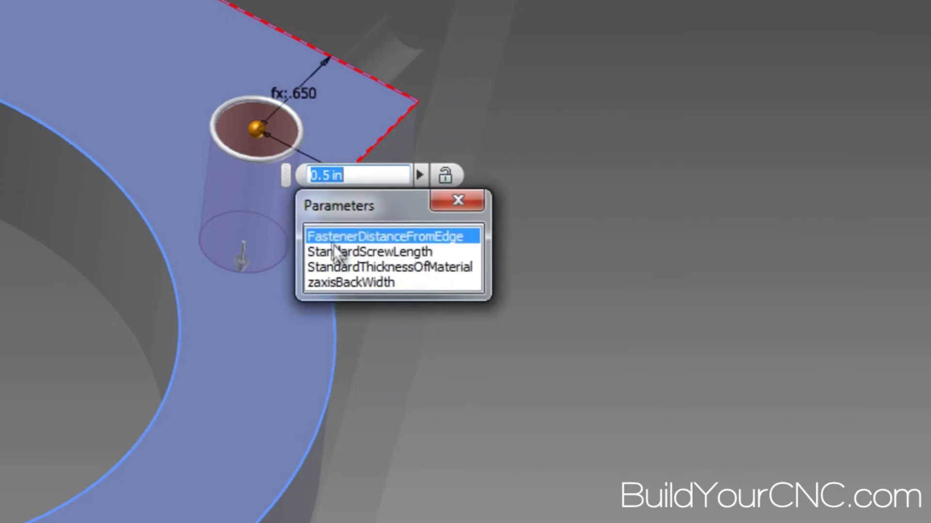
click(401, 237)
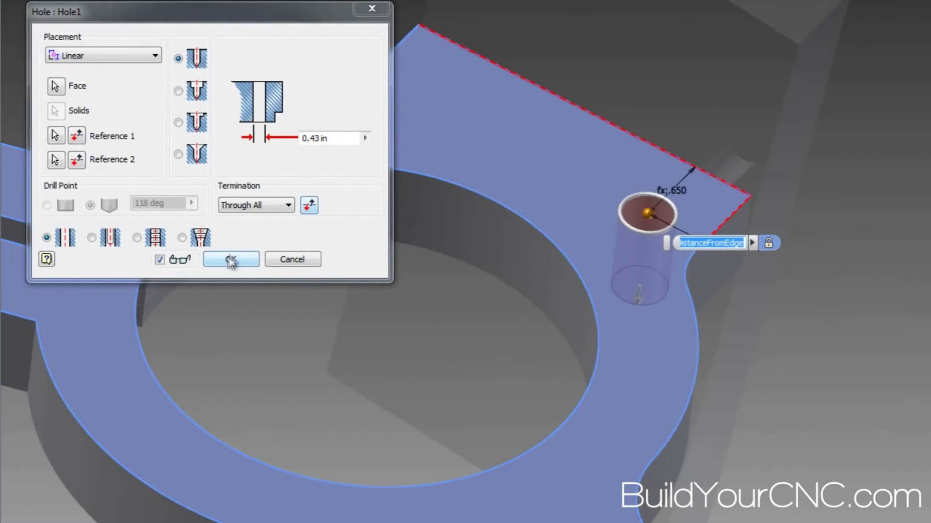
click(229, 261)
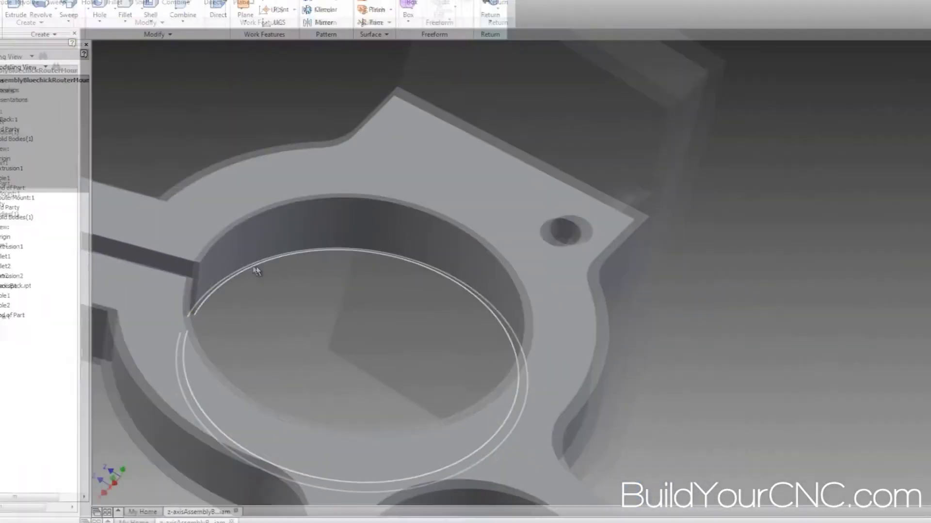
Orbit toward the new hole and bring the standard parameters workbook into view.
shift+middle_drag(477, 274, 537, 241)
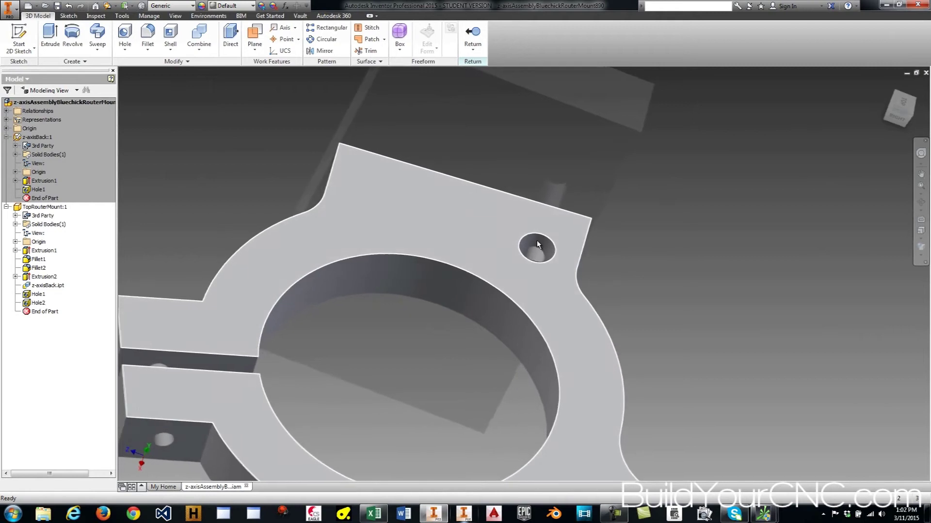
mouse_move(537, 240)
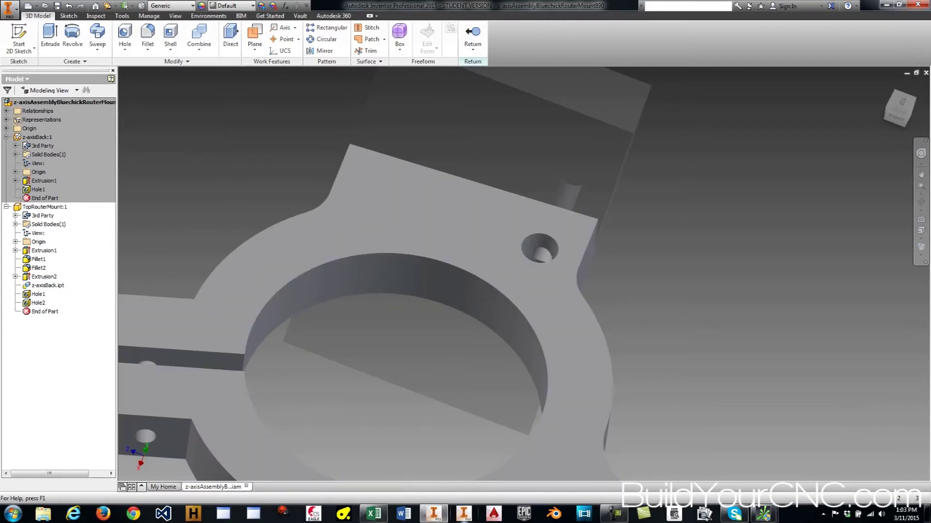
drag(0, 160, 518, 119)
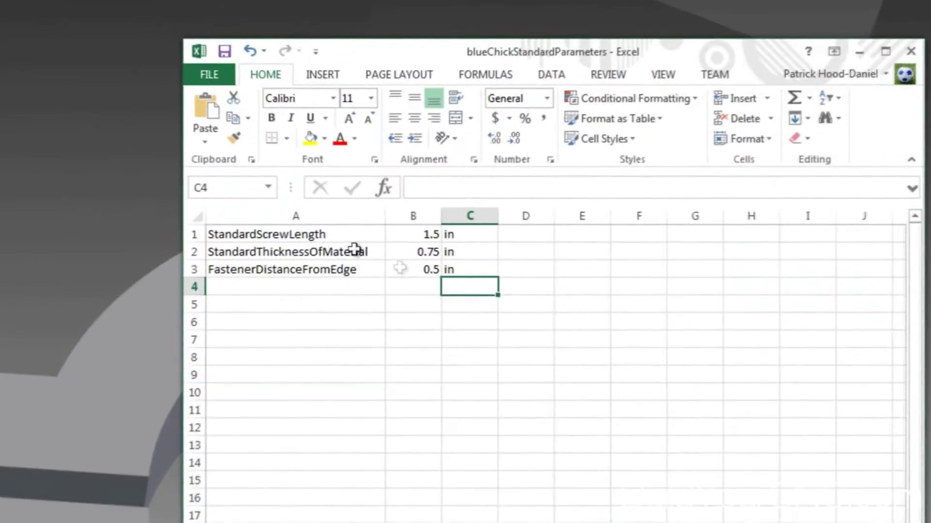
Change FastenerDistanceFromEdge in cell B3 from 0.5 to 0.7 and save the workbook.
click(435, 270)
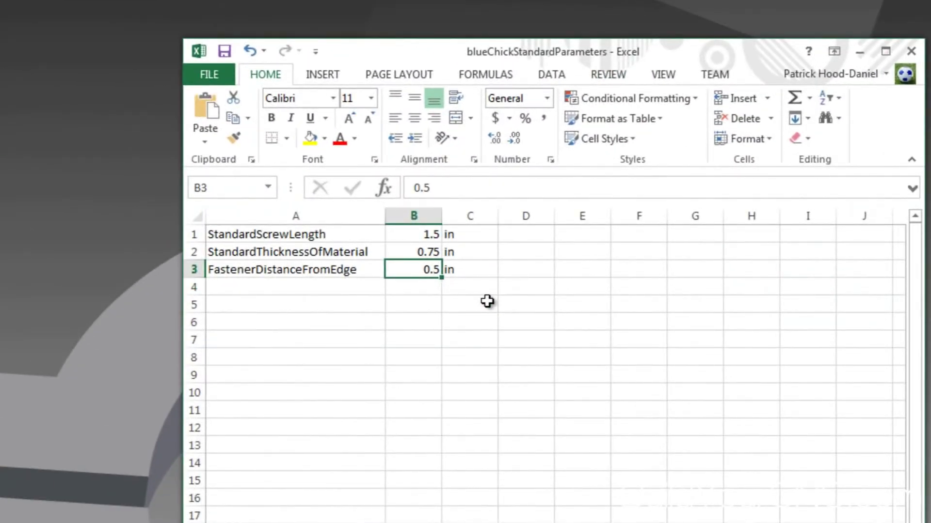
double_click(430, 269)
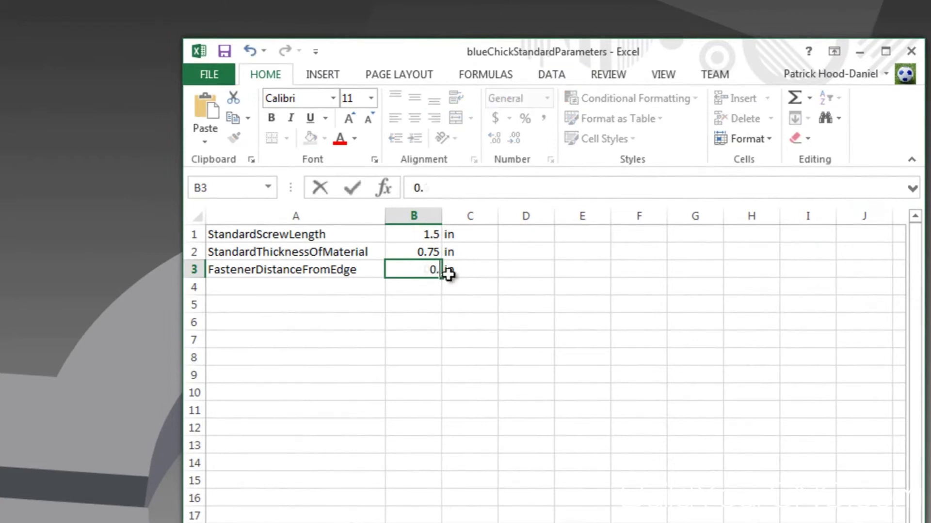
key(Return)
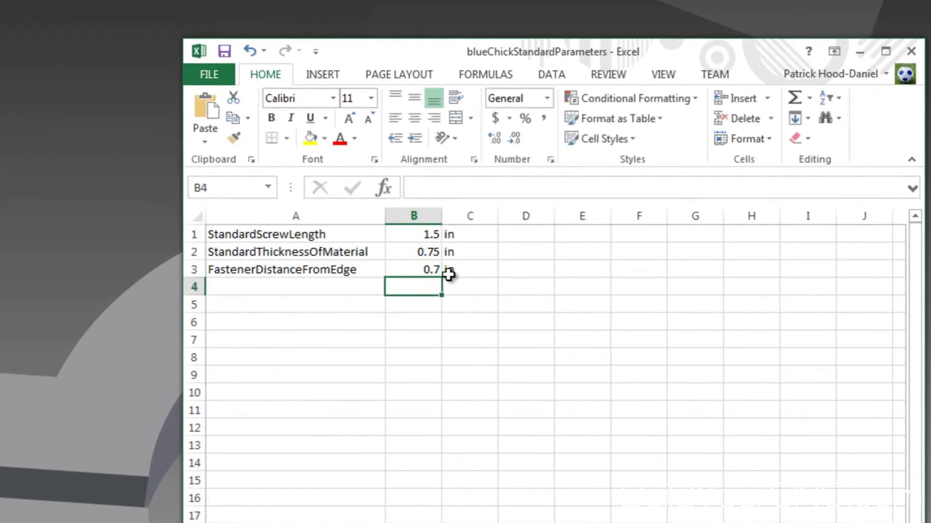
click(224, 51)
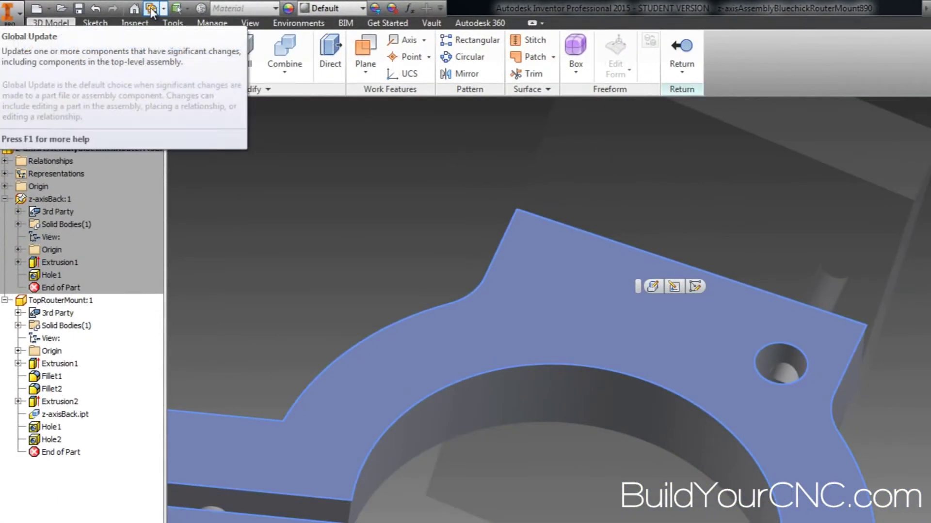
Run Global Update so the mount's hole follows 0.7, return to the assembly, and test the mount.
click(151, 10)
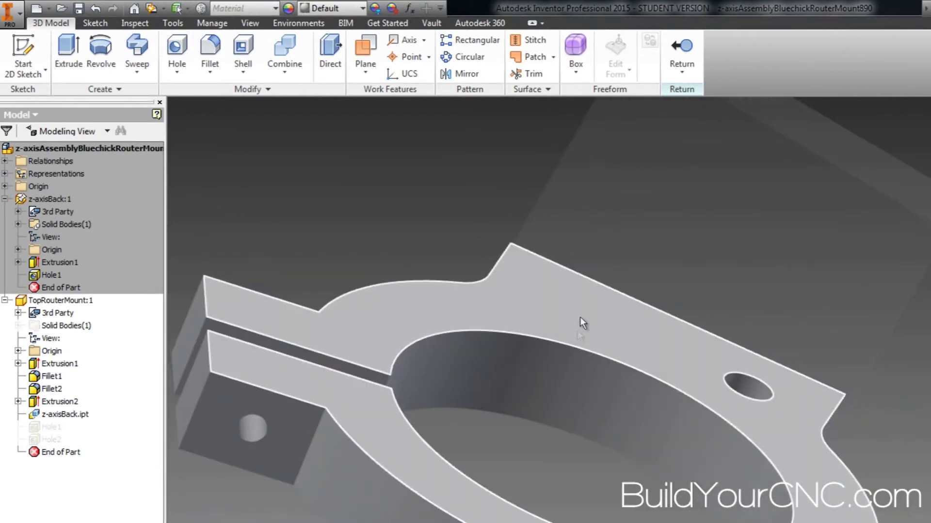
click(580, 319)
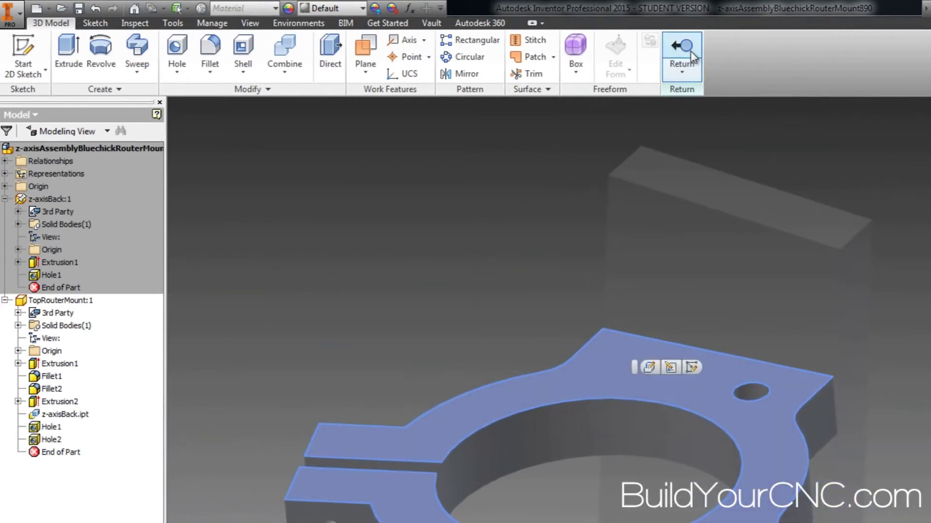
click(689, 48)
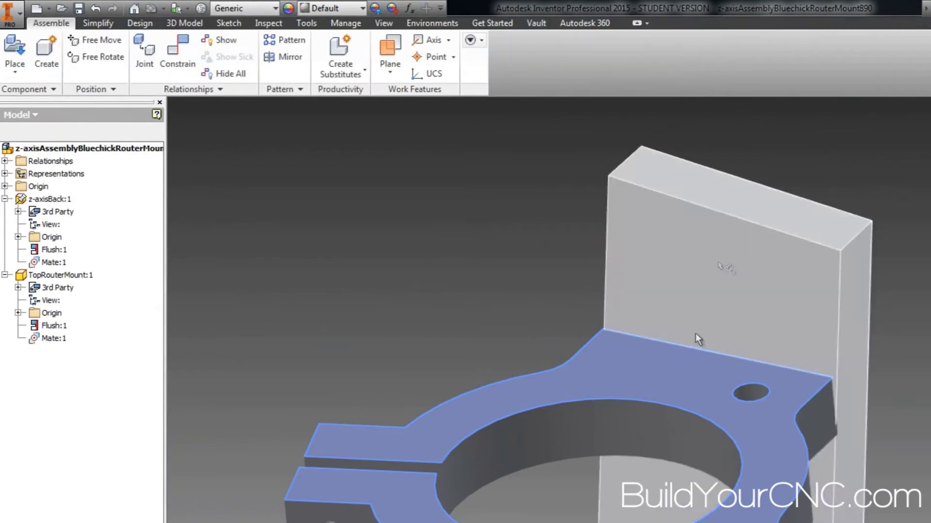
drag(607, 406, 618, 388)
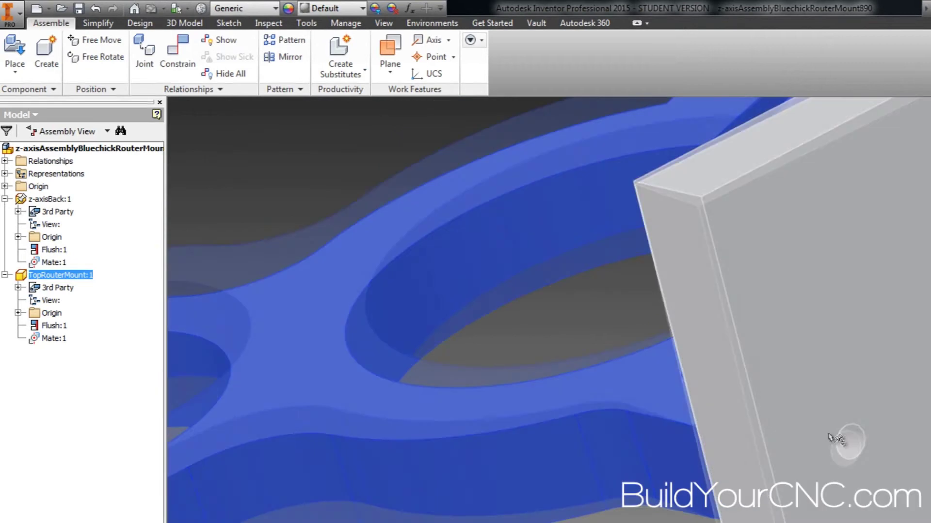
shift+middle_drag(829, 437, 714, 427)
mouse_move(731, 358)
mouse_down()
mouse_move(703, 439)
mouse_move(716, 454)
mouse_move(762, 333)
mouse_move(731, 367)
mouse_up()
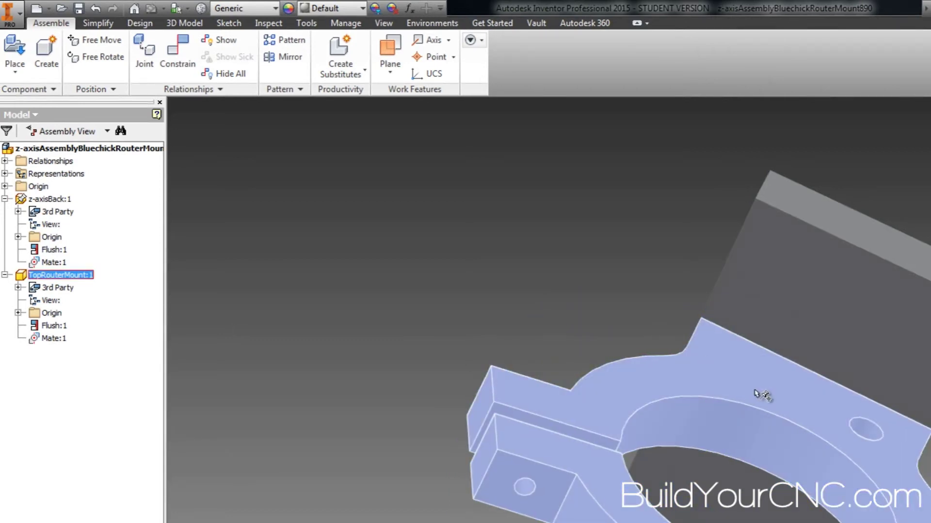
Set the ViewCube projection to Perspective with Ortho Faces and orbit the assembly.
scroll(746, 368, up, 5)
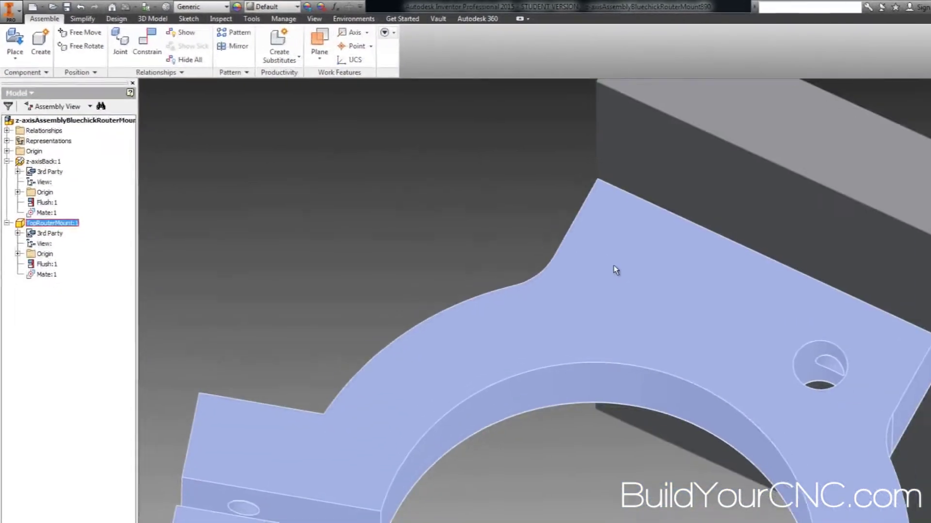
drag(752, 327, 751, 327)
shift+middle_drag(596, 261, 594, 261)
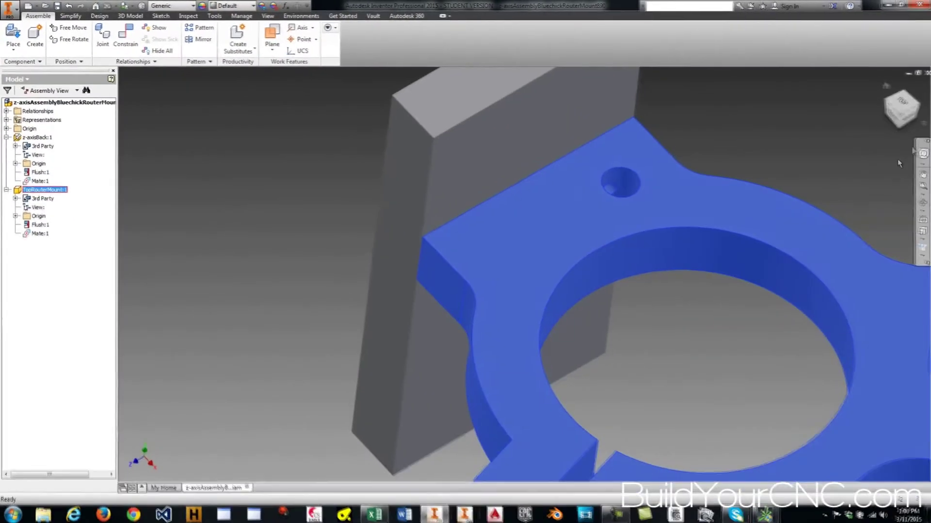
click(924, 124)
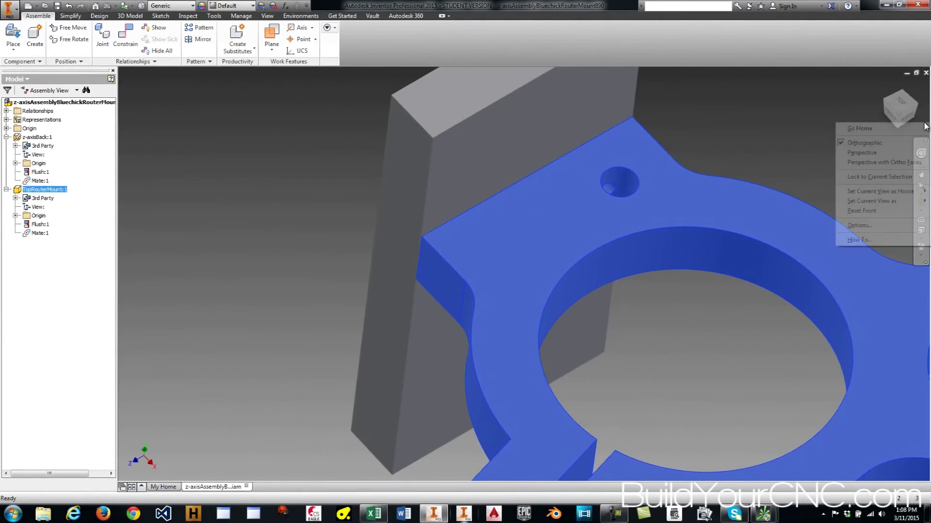
click(897, 163)
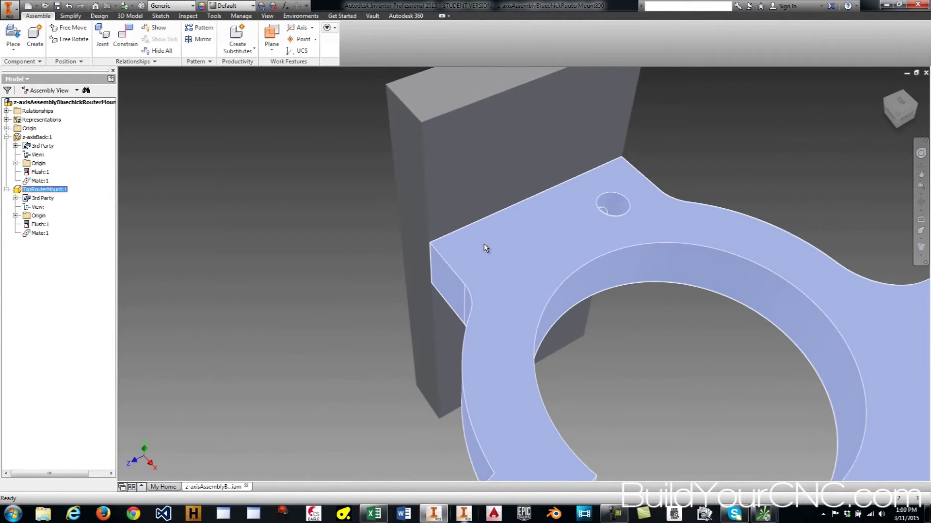
shift+middle_drag(485, 244, 484, 244)
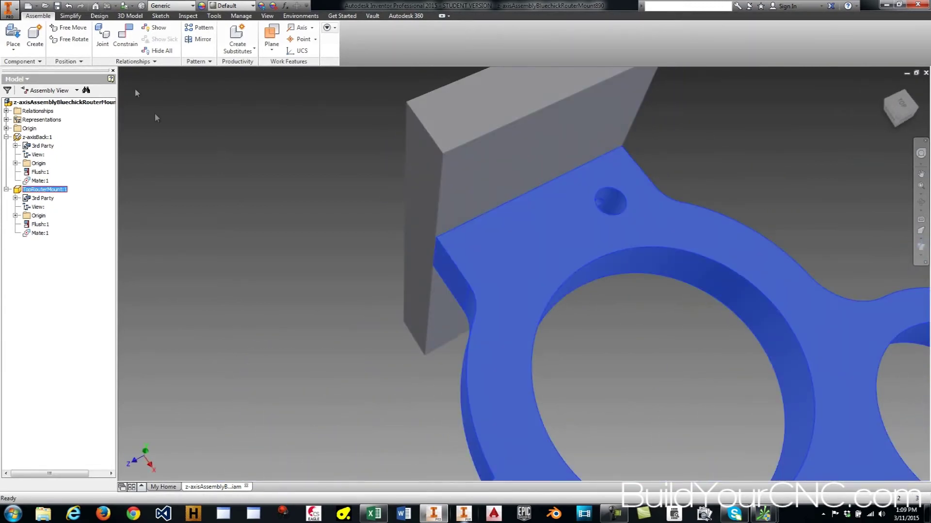
Edit the router mount, set the hole diameter to 0.43 in, FastenerDistanceFromEdge from the side edge.
double_click(477, 232)
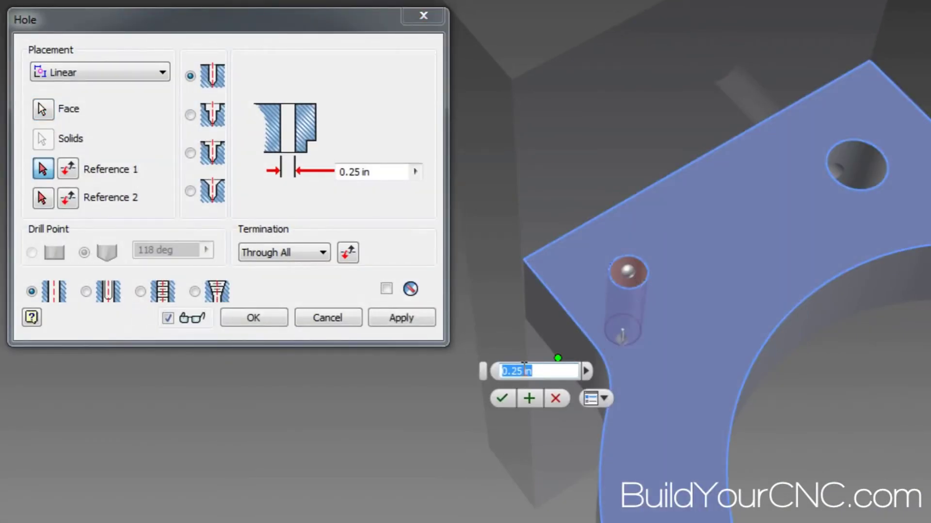
click(514, 371)
key(Delete)
key(Delete)
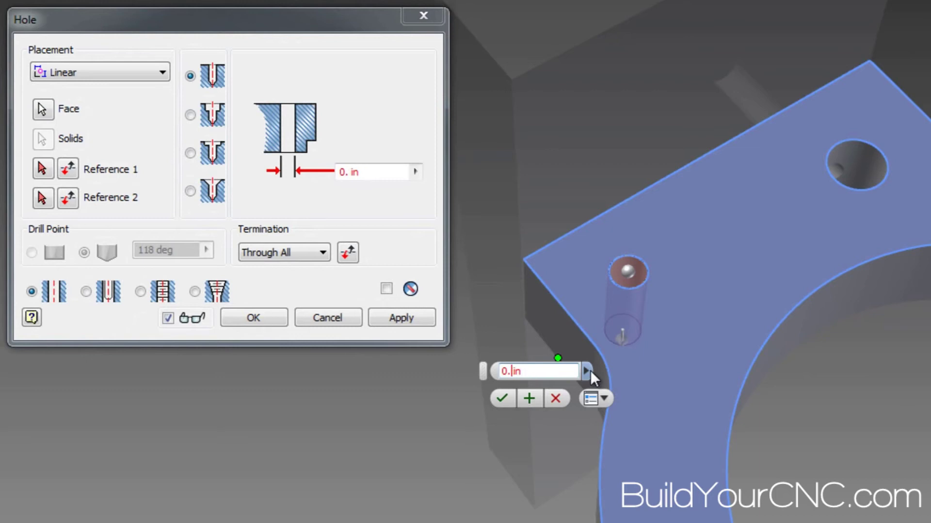
text(43)
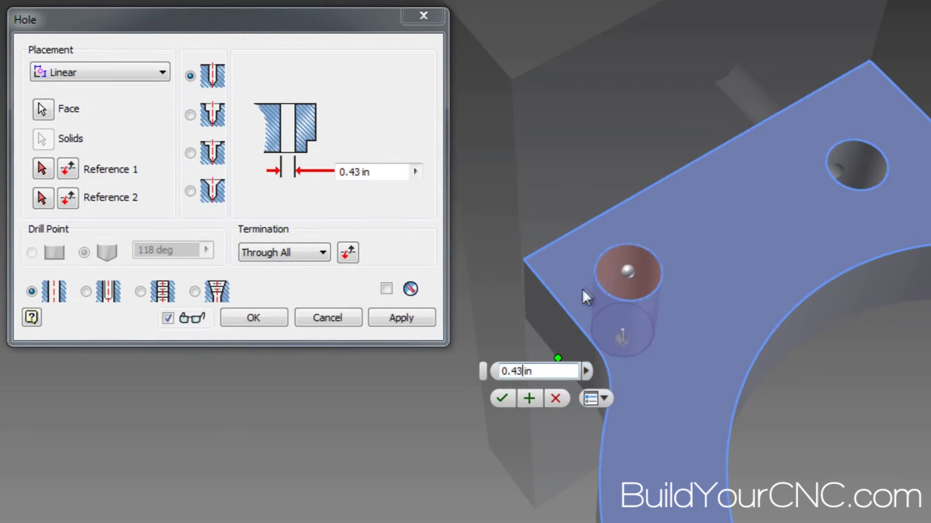
click(44, 169)
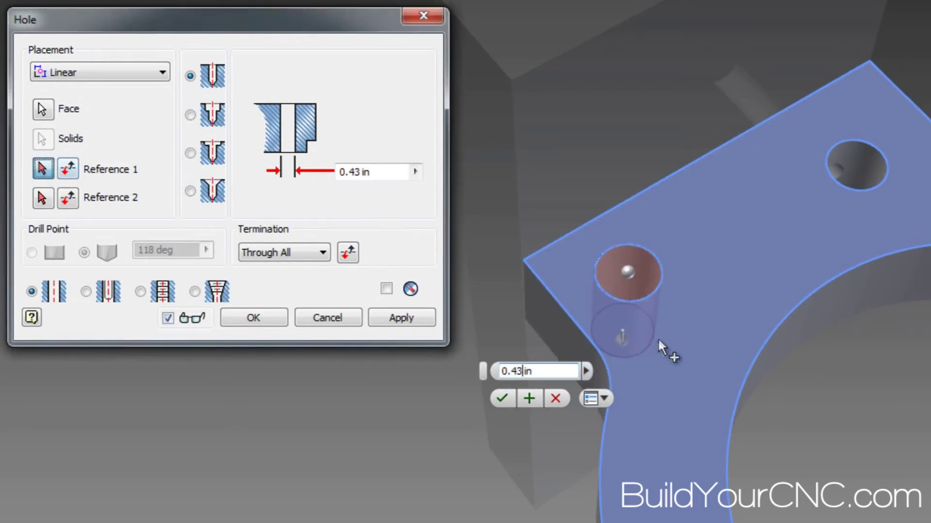
click(563, 314)
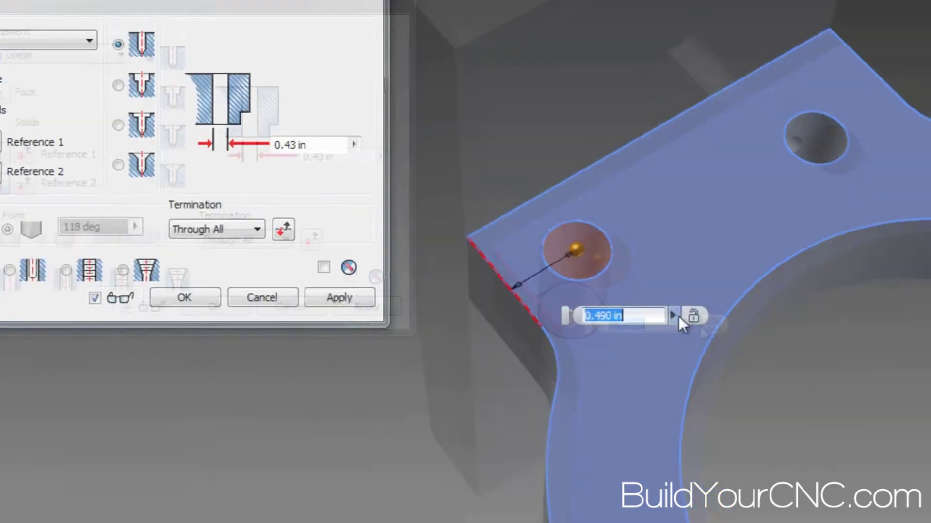
click(719, 334)
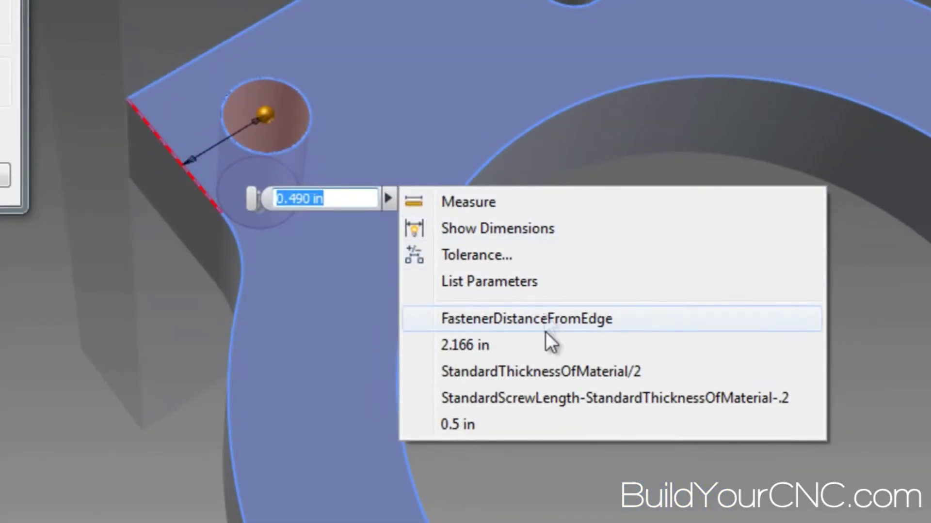
click(535, 316)
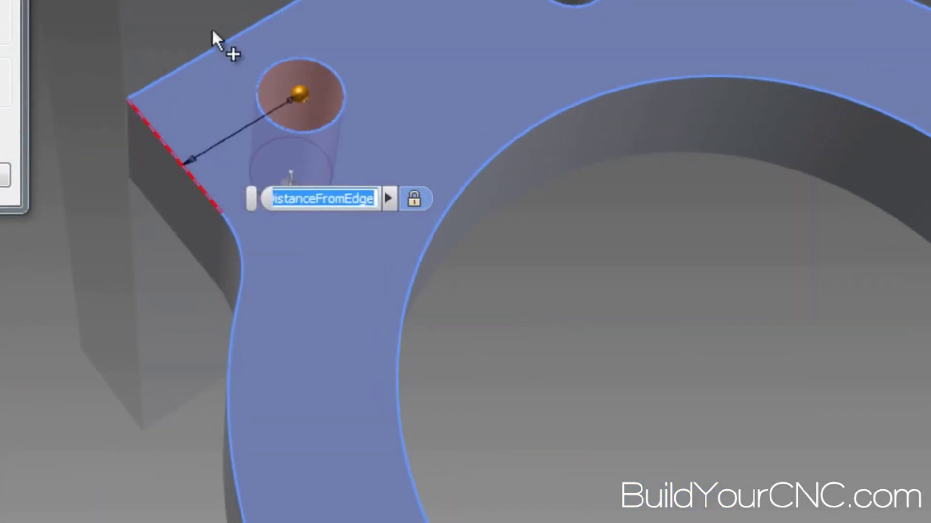
Set the top-edge distance to StandardScrewLength-StandardThicknessOfMaterial-.2 and create the hole.
click(248, 32)
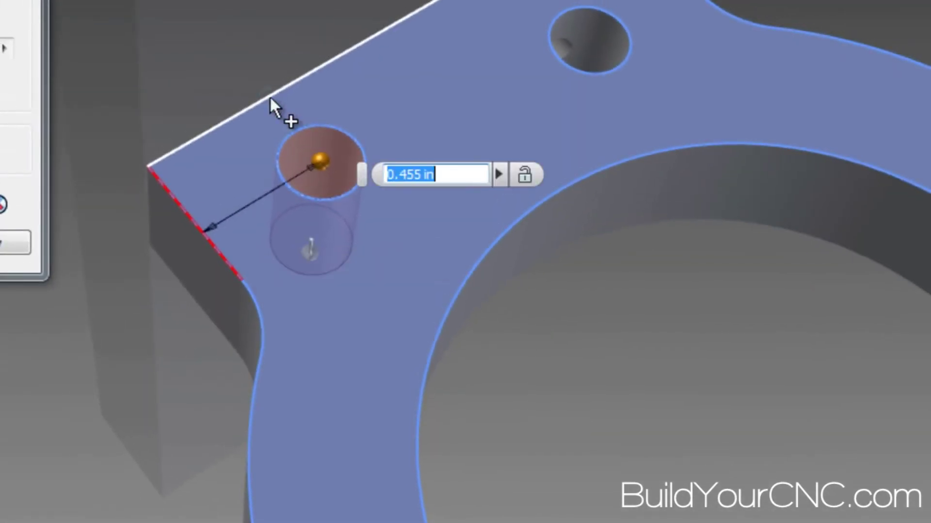
click(501, 179)
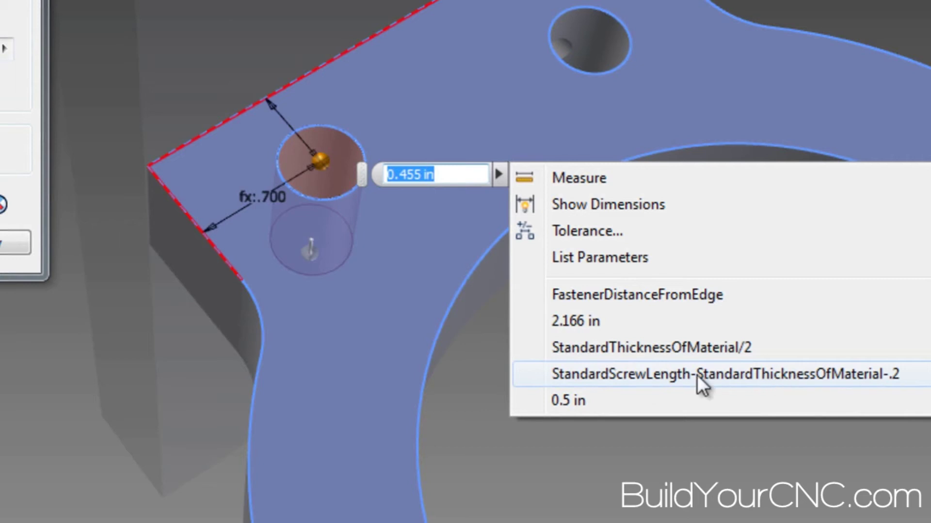
click(657, 374)
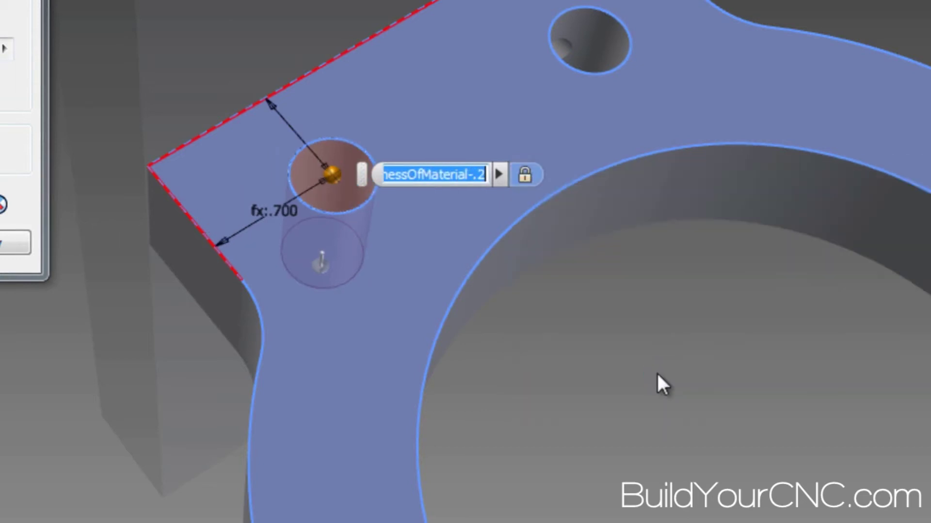
key(F6)
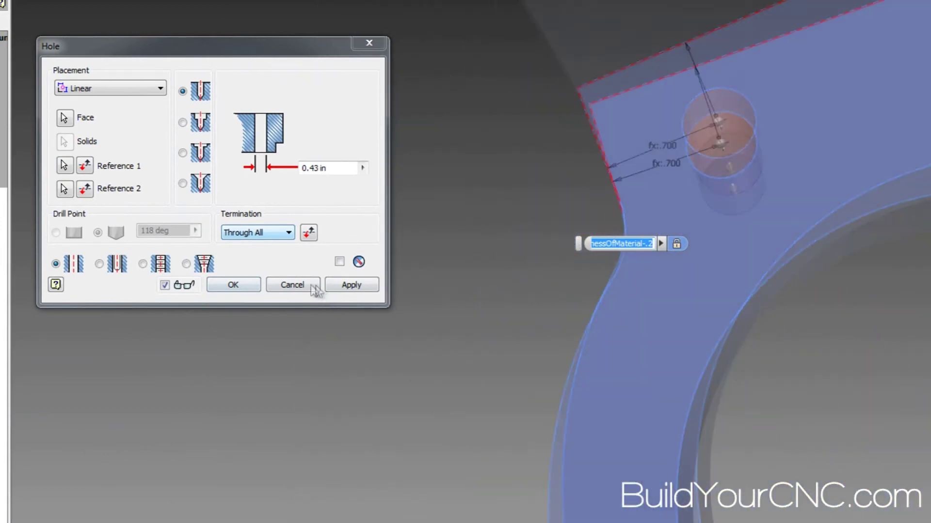
click(226, 287)
click(233, 284)
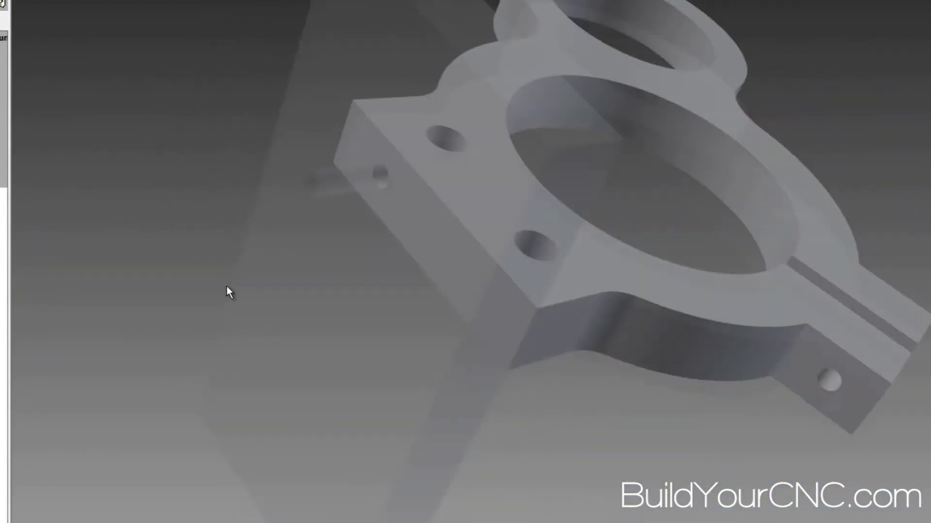
Add a 0.25 in hole on the mount's front face, at FastenerDistanceFromEdge from the right edge and StandardThicknessOfMaterial/2 from the top.
shift+middle_drag(226, 288, 496, 356)
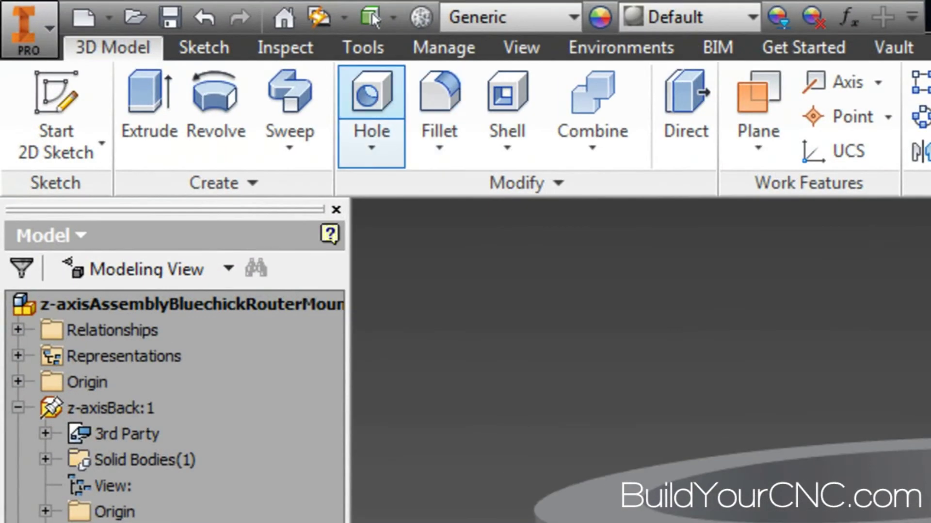
click(371, 116)
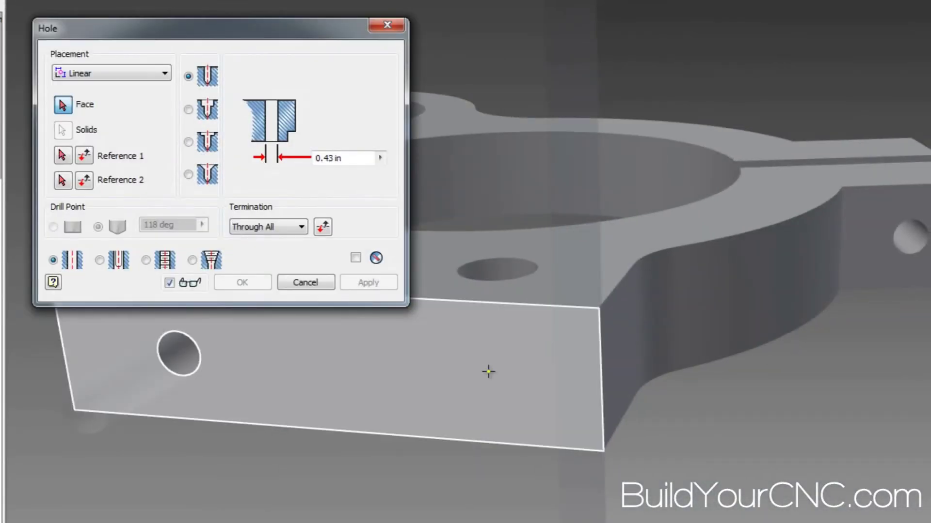
click(488, 371)
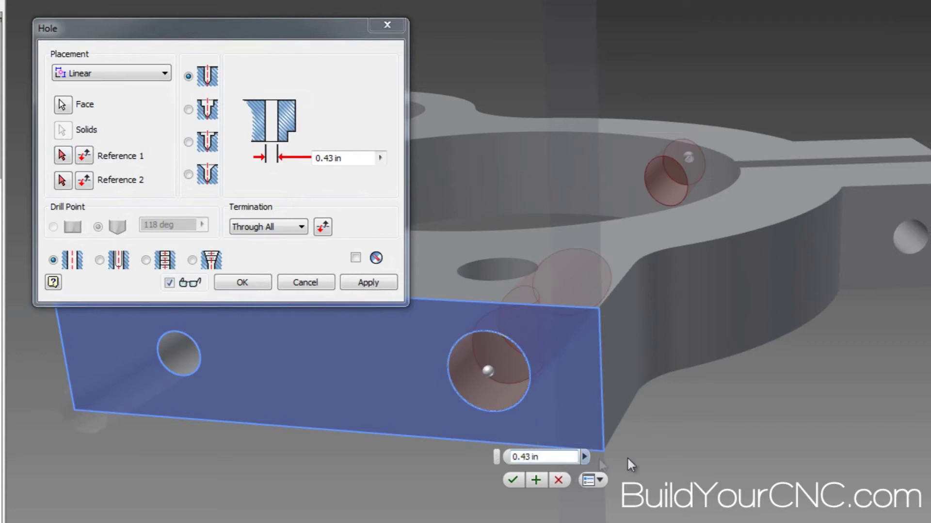
text(0.25)
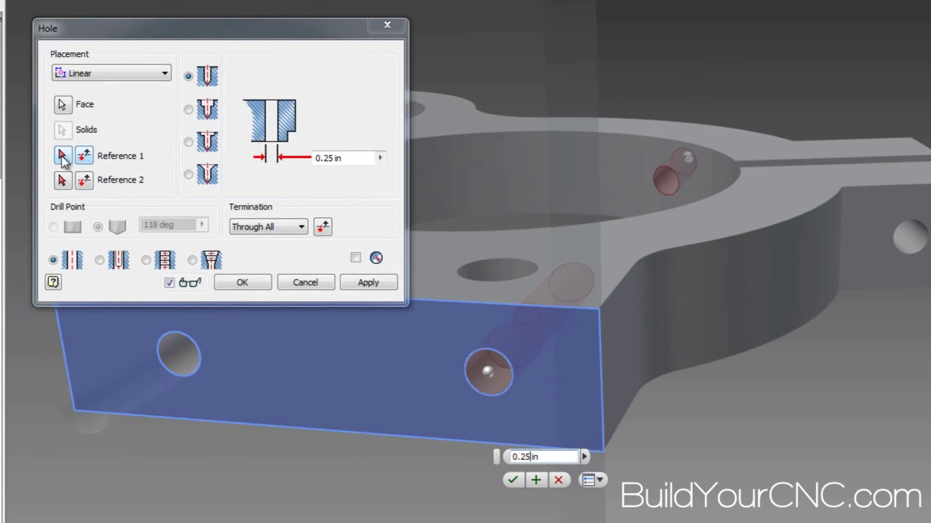
click(62, 155)
click(603, 365)
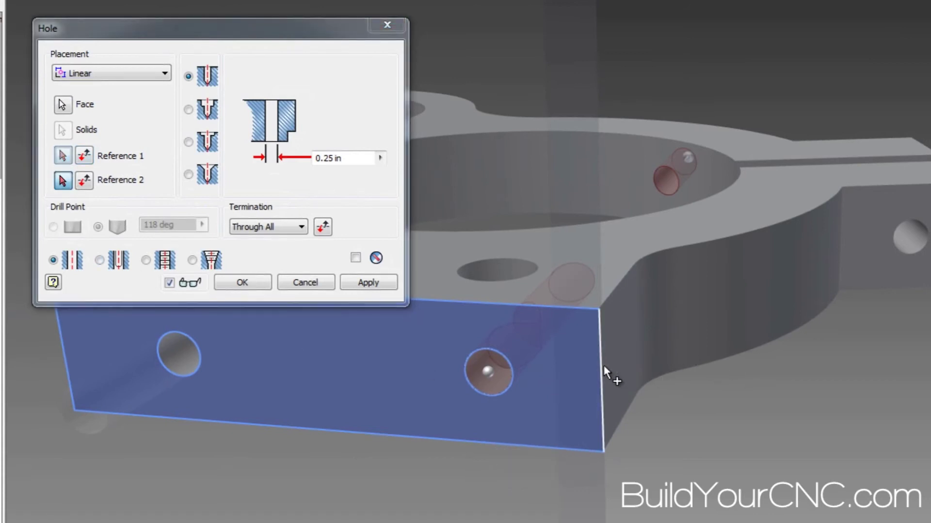
click(632, 401)
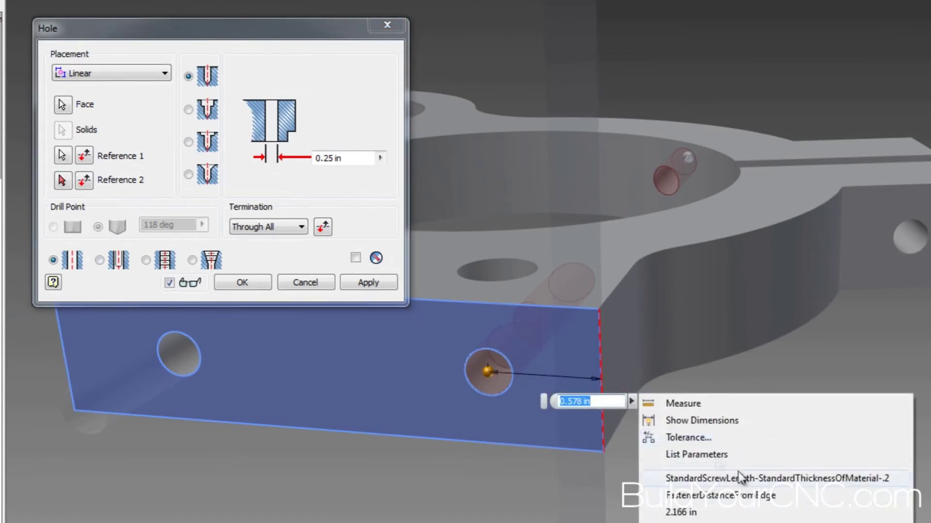
click(702, 496)
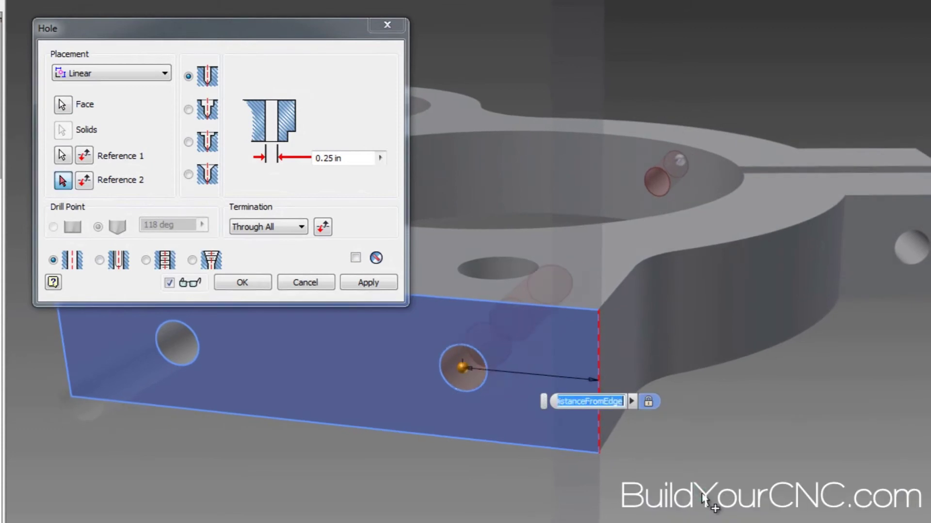
click(491, 304)
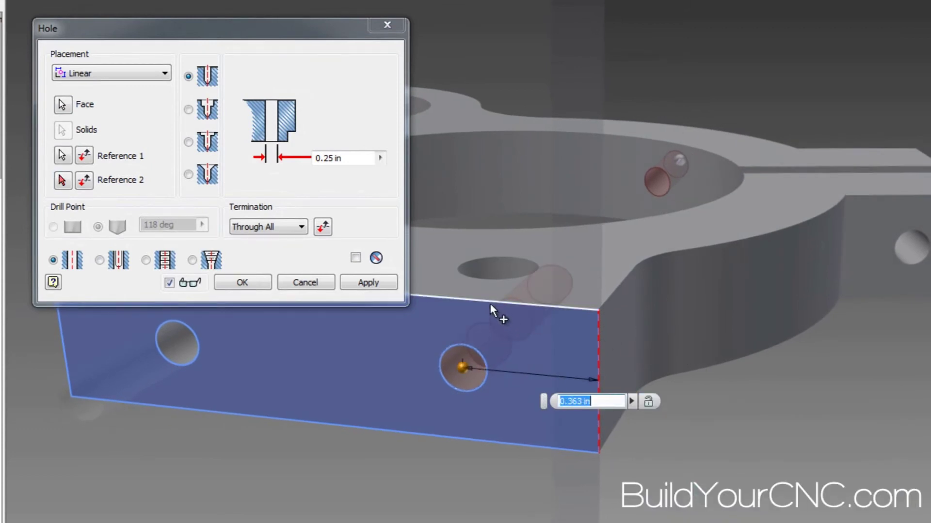
click(517, 365)
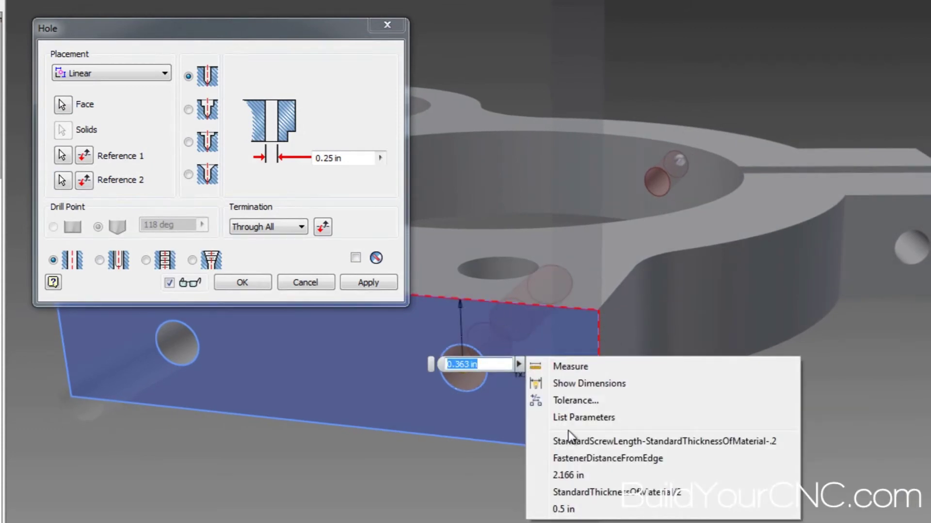
click(602, 496)
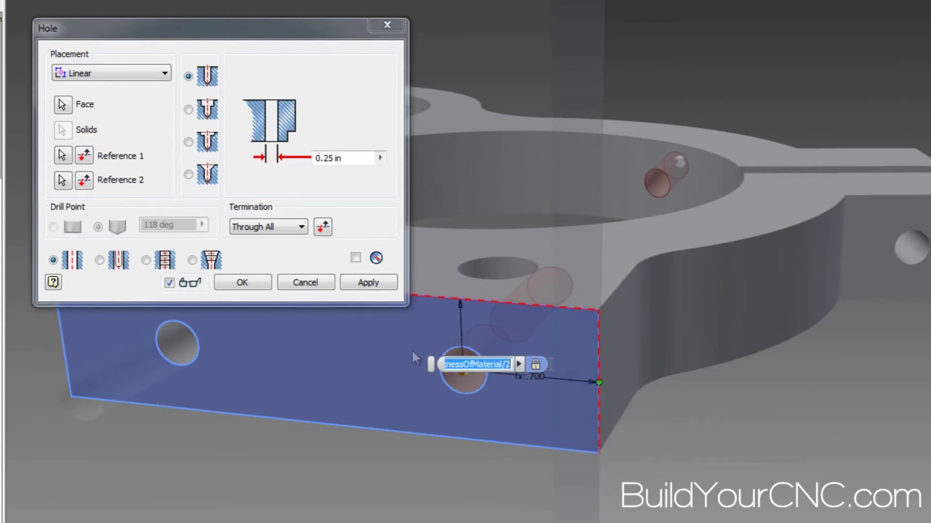
click(237, 282)
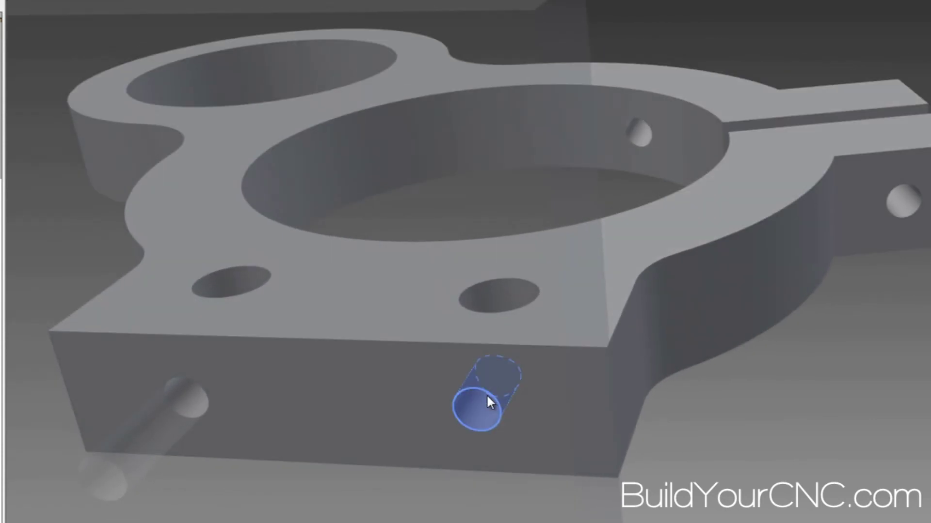
Change Hole4's termination from Through All to To, ending at the large vertical bore's face.
double_click(488, 402)
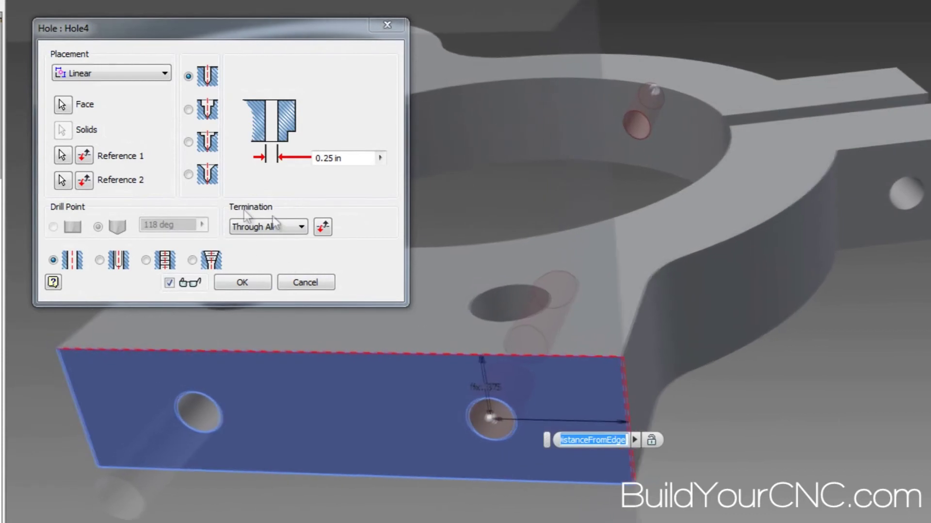
click(301, 227)
click(263, 260)
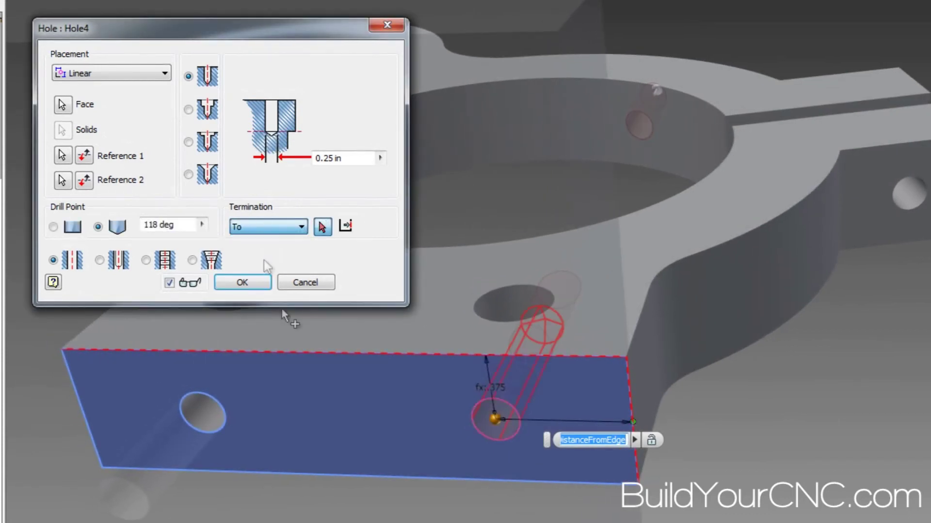
click(516, 306)
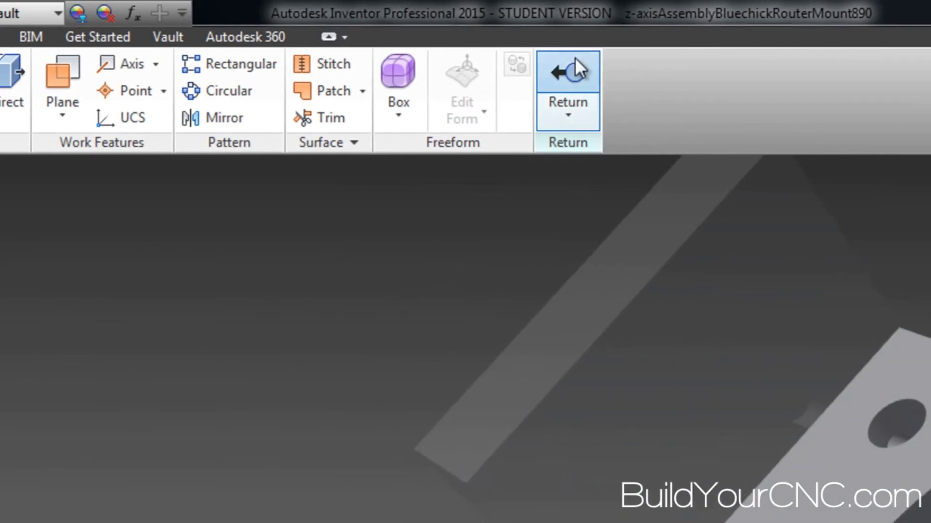
Return from part editing to the router mount assembly and bring up the Parameters table.
click(575, 59)
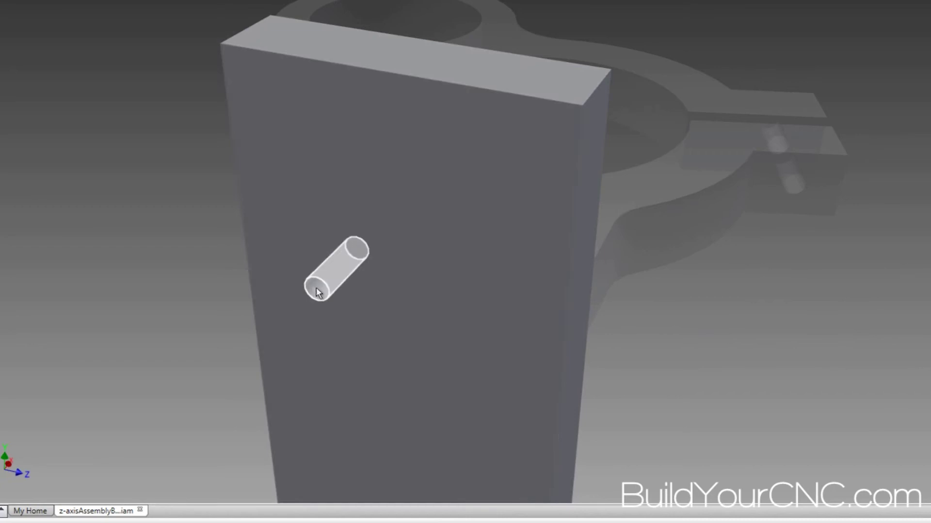
scroll(327, 269, up, 3)
scroll(326, 269, down, 2)
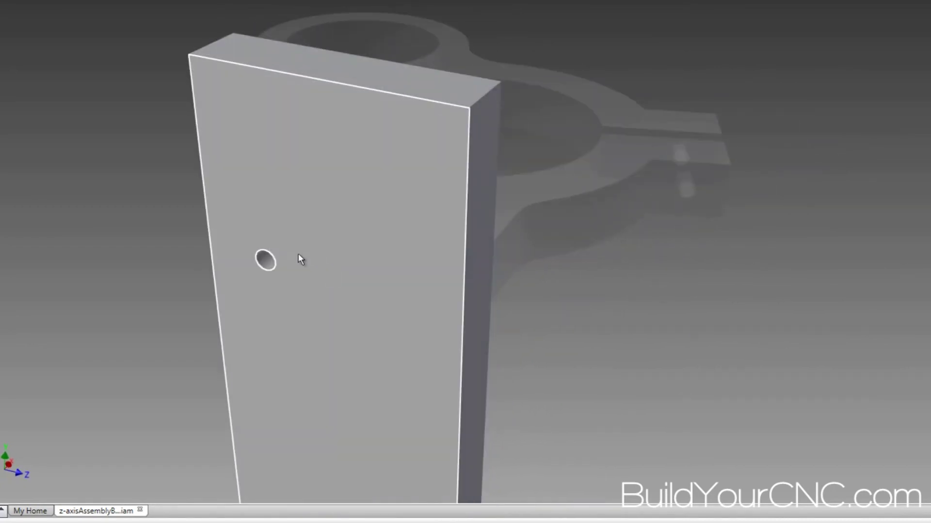
scroll(270, 261, up, 1)
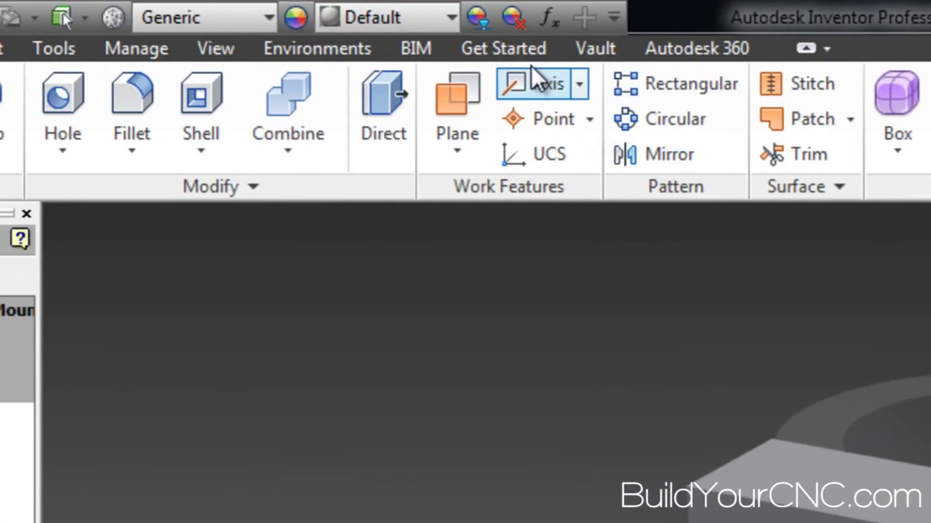
click(538, 20)
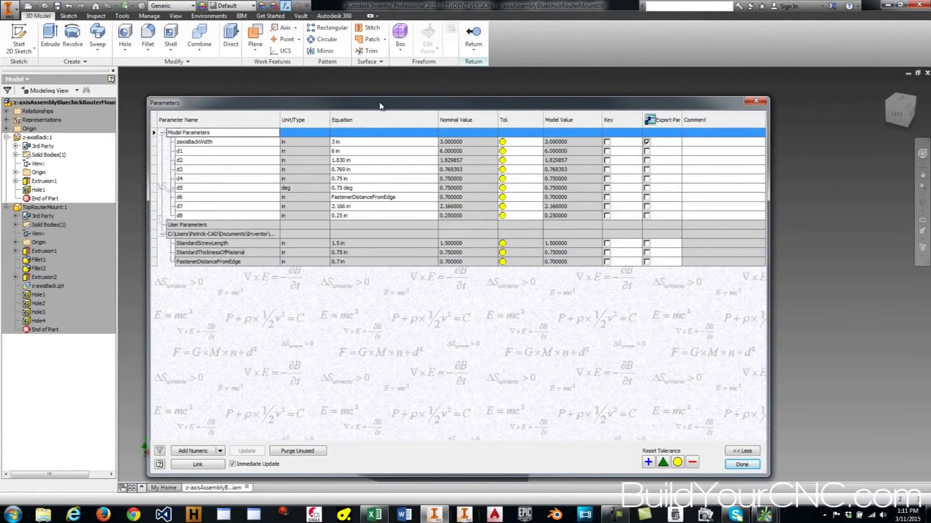
Rename parameter d7 (2.166 in) to TopMountDistanceFromTop and close the Parameters dialog.
drag(380, 102, 502, 332)
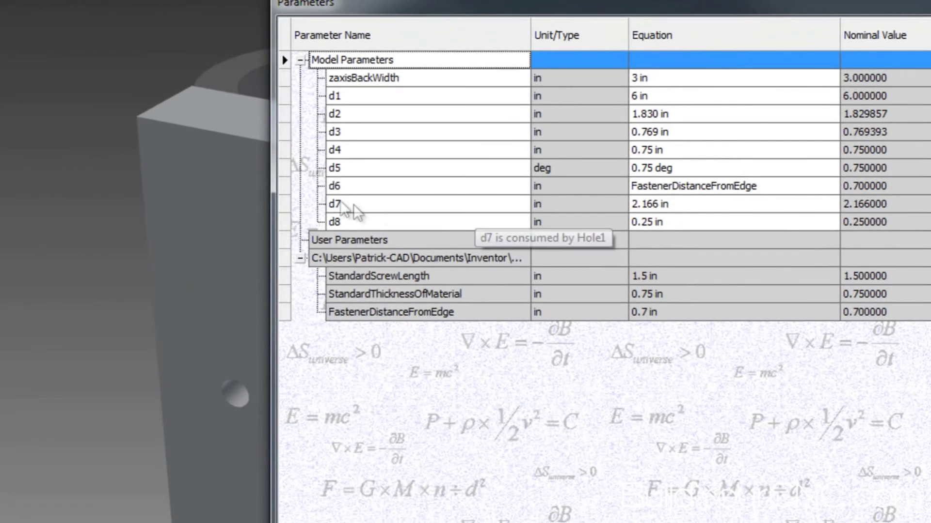
double_click(386, 200)
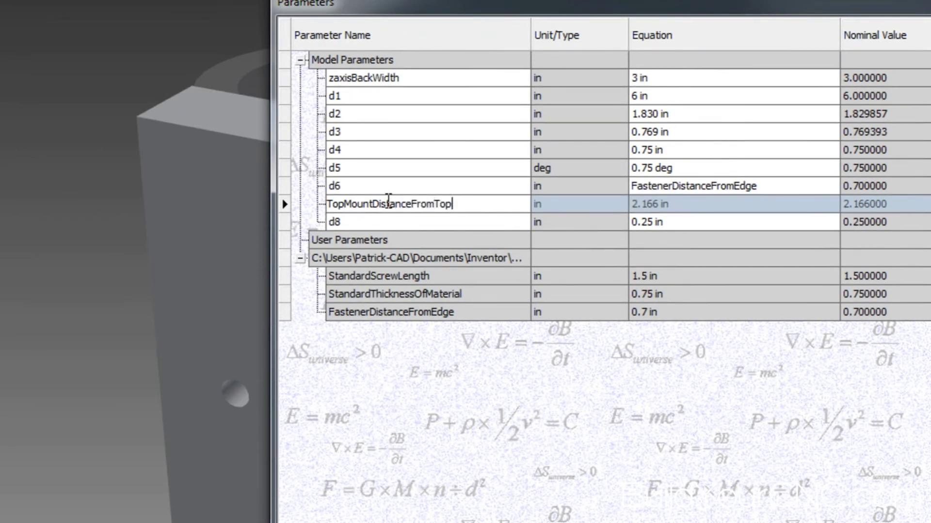
key(Return)
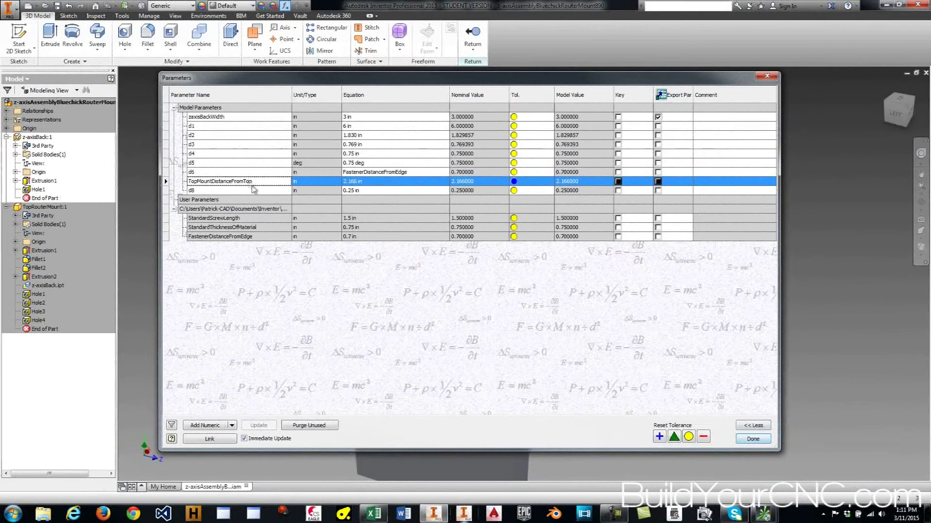
click(753, 439)
scroll(388, 285, up, 3)
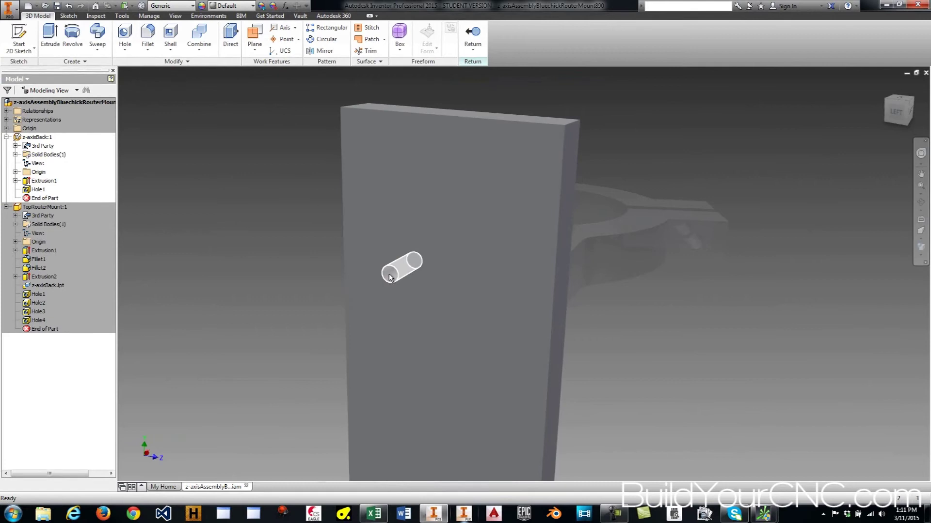
Drive Hole1's 2.166 in distance from the plate's top edge with the TopMountDistanceFromTop parameter.
click(391, 277)
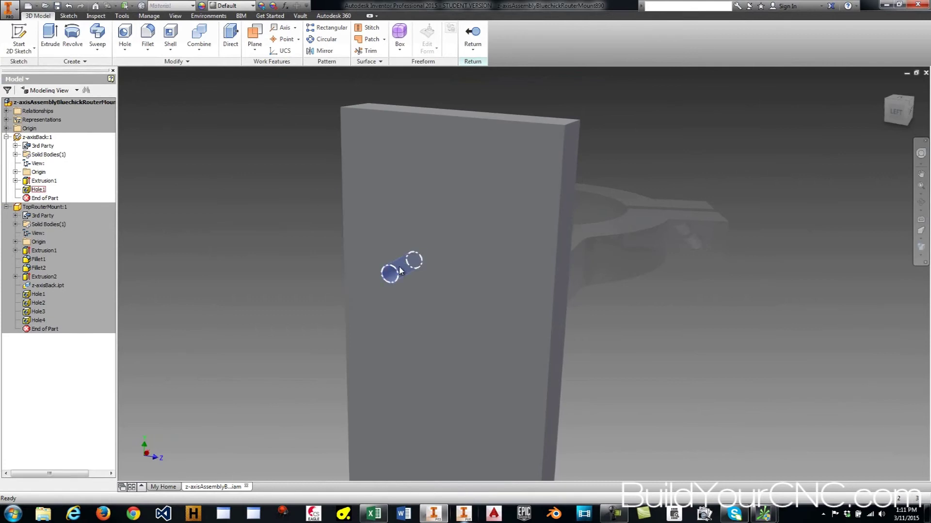
click(391, 172)
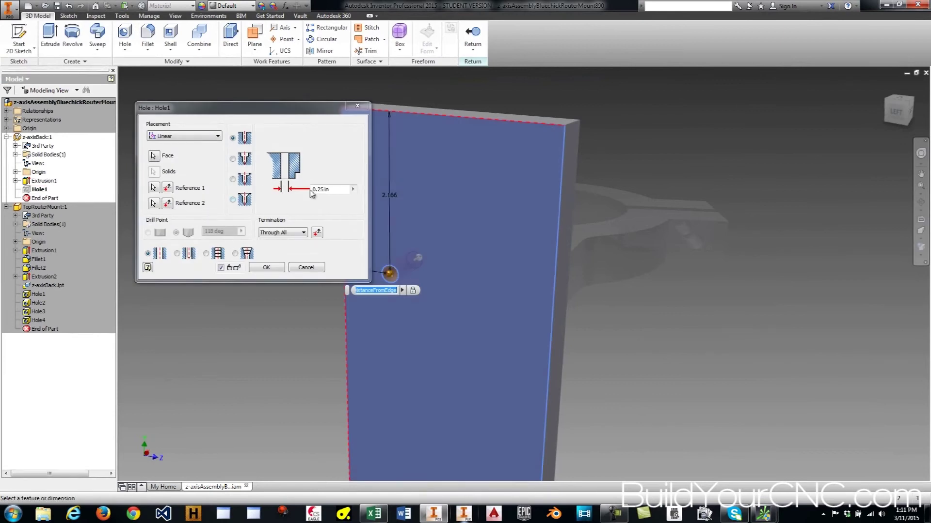
drag(307, 107, 656, 152)
click(390, 195)
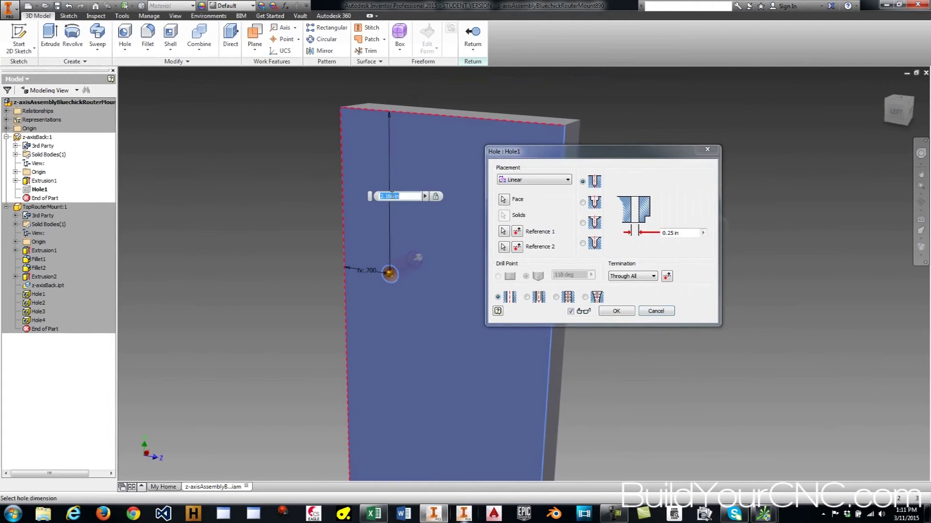
click(425, 197)
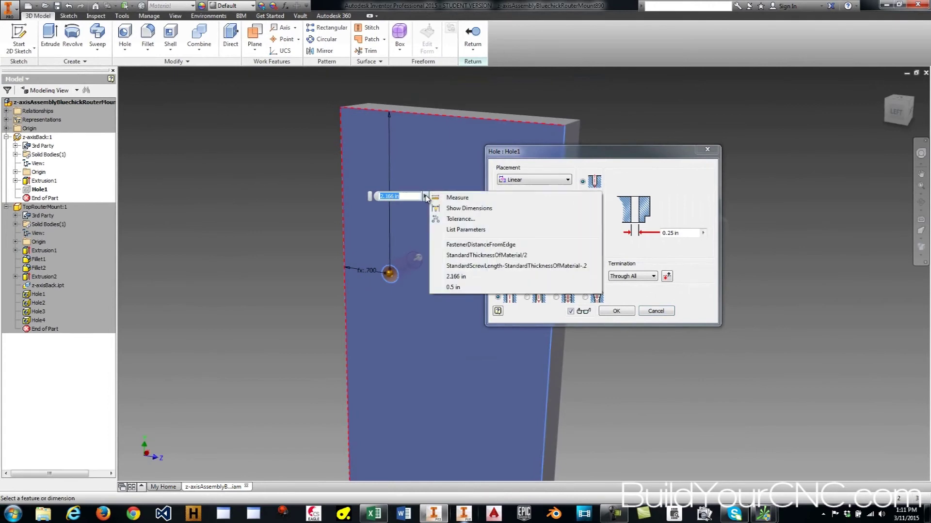
click(471, 230)
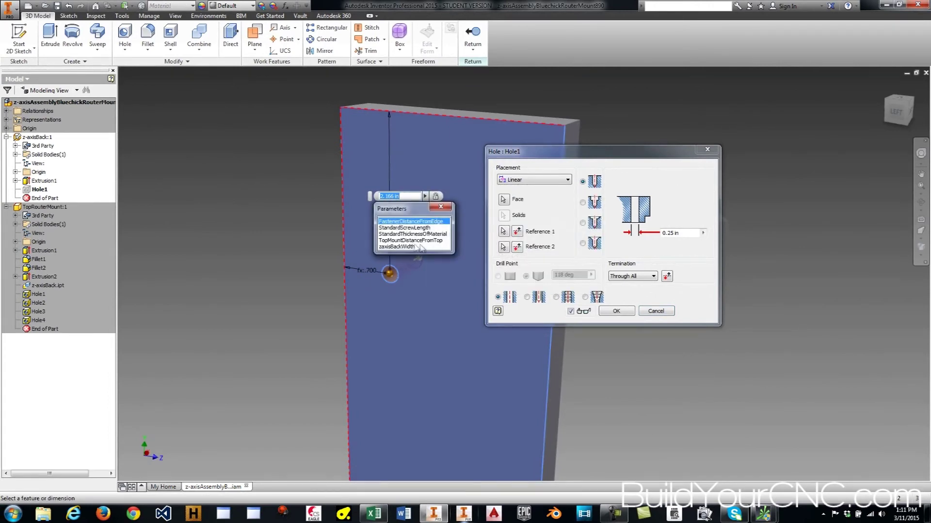
click(394, 240)
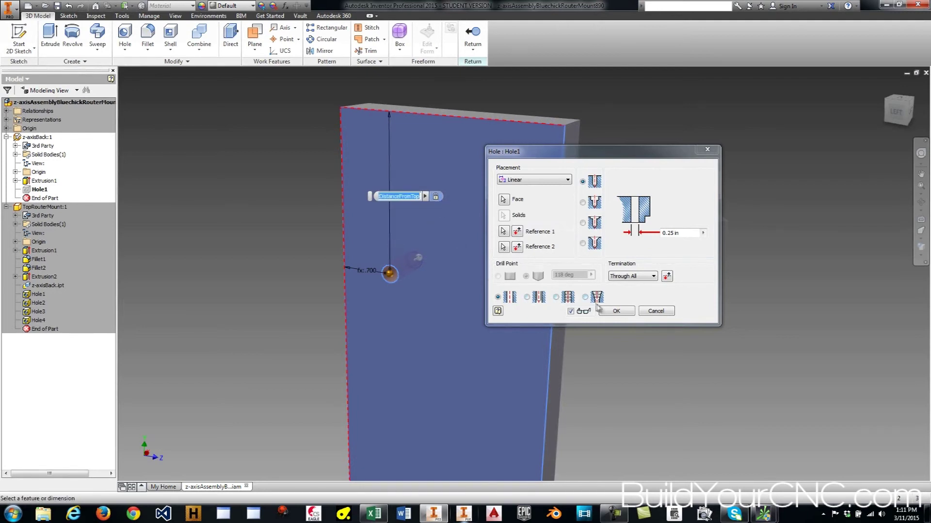
click(608, 311)
scroll(377, 286, down, 2)
shift+middle_drag(395, 280, 419, 289)
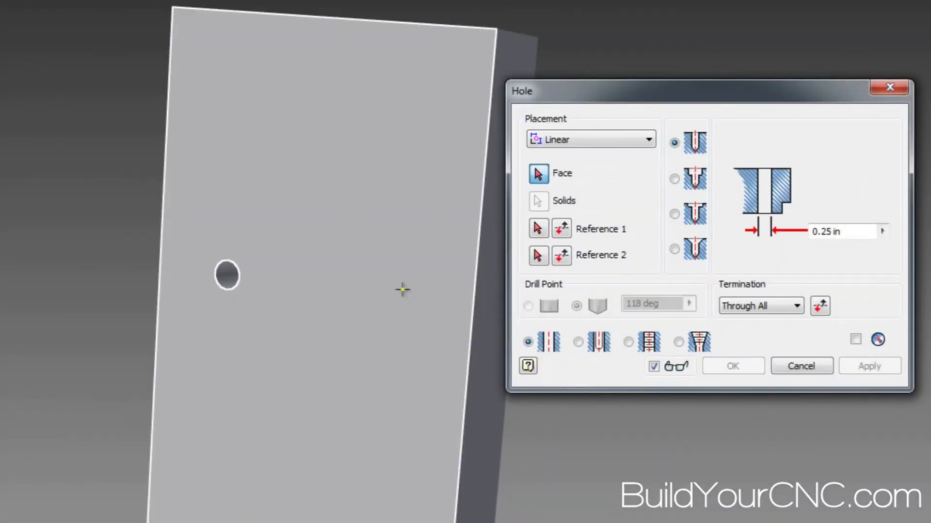
Add a second 0.25 in plate hole at FastenerDistanceFromEdge from the right edge and TopMountDistanceFromTop from the top.
click(393, 302)
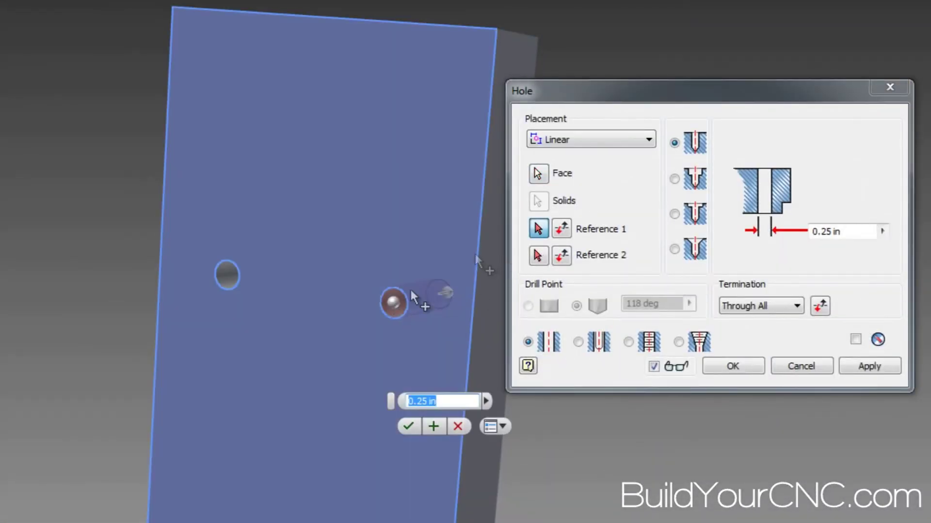
click(475, 269)
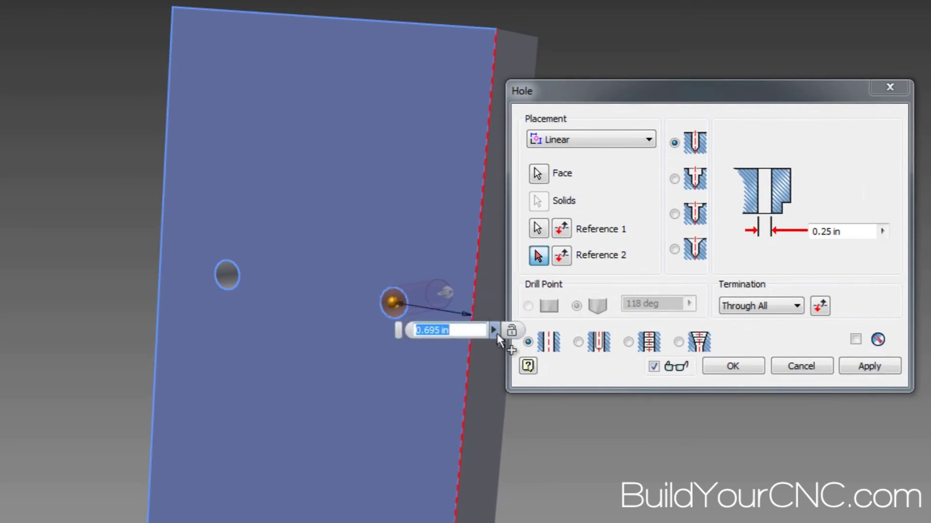
click(494, 332)
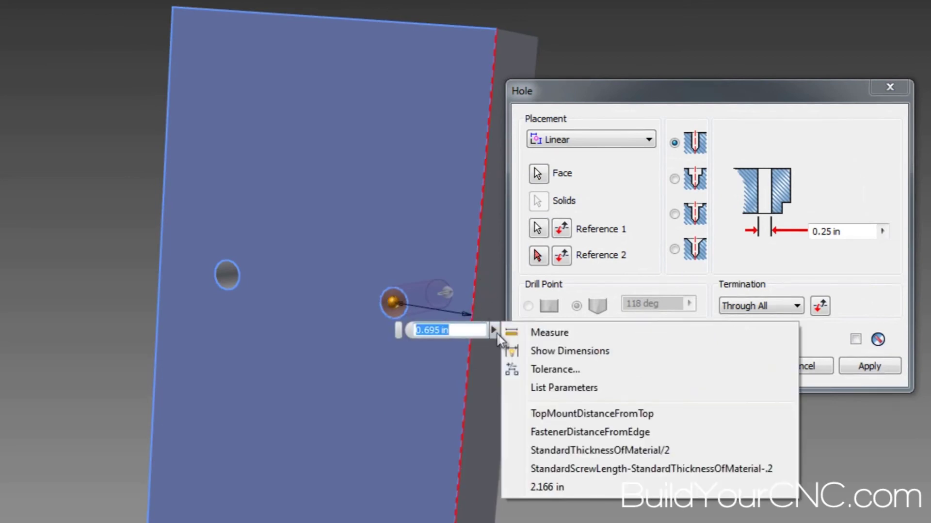
click(588, 432)
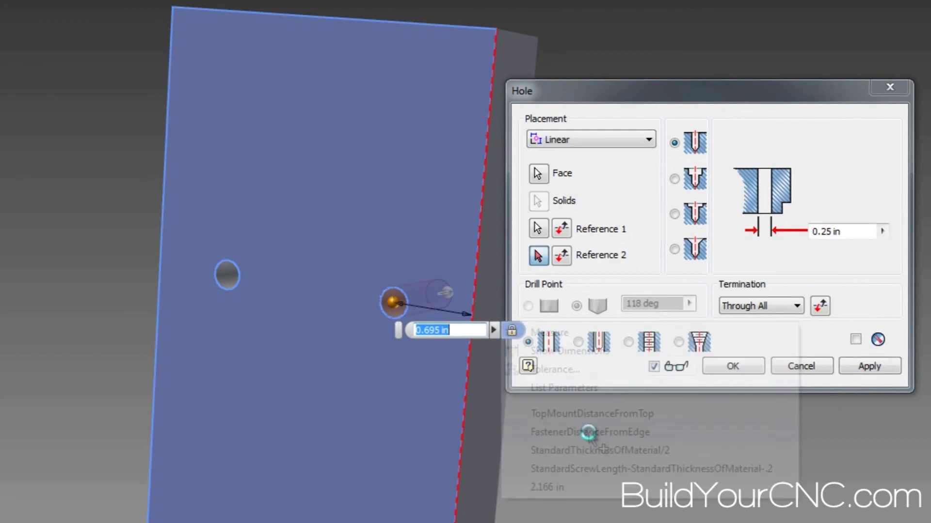
click(409, 20)
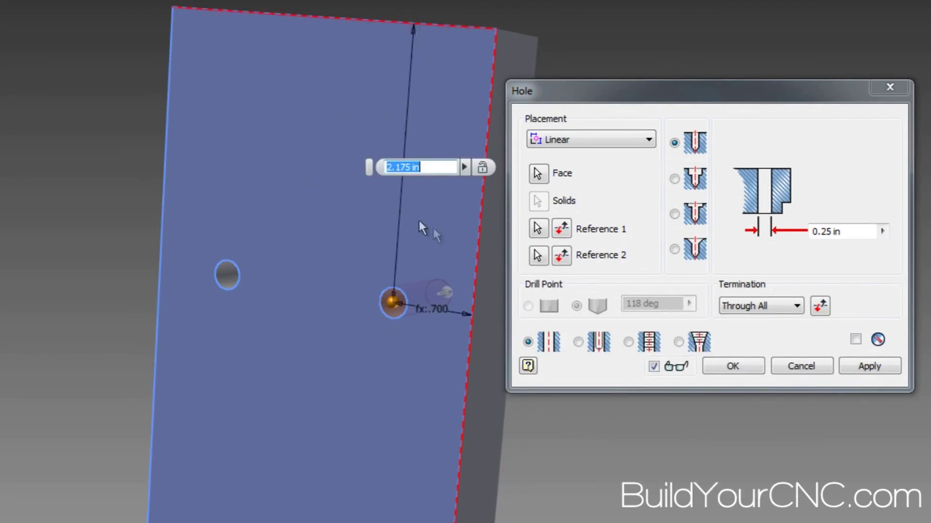
click(464, 167)
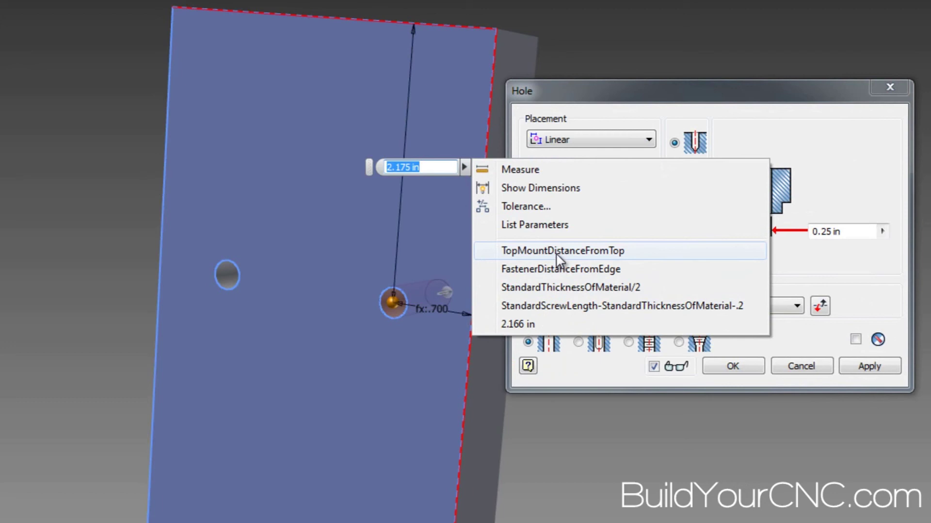
click(557, 253)
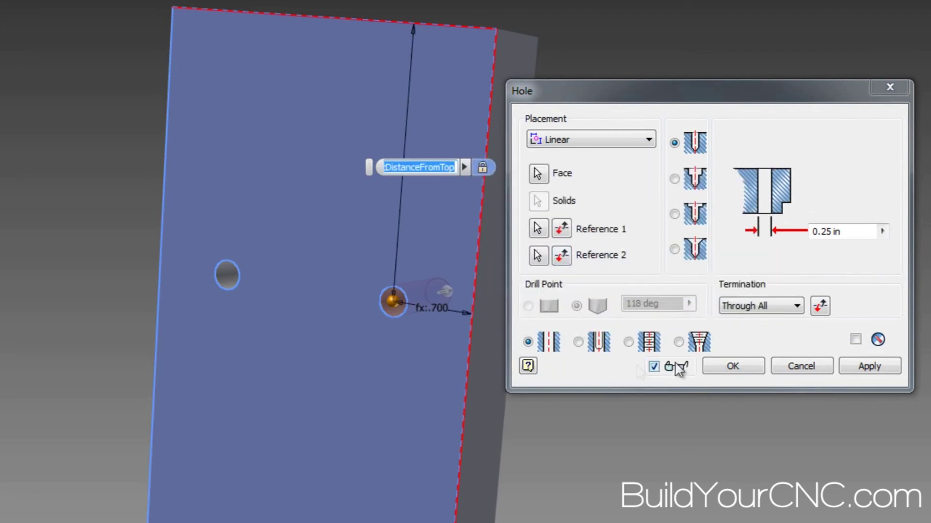
click(731, 366)
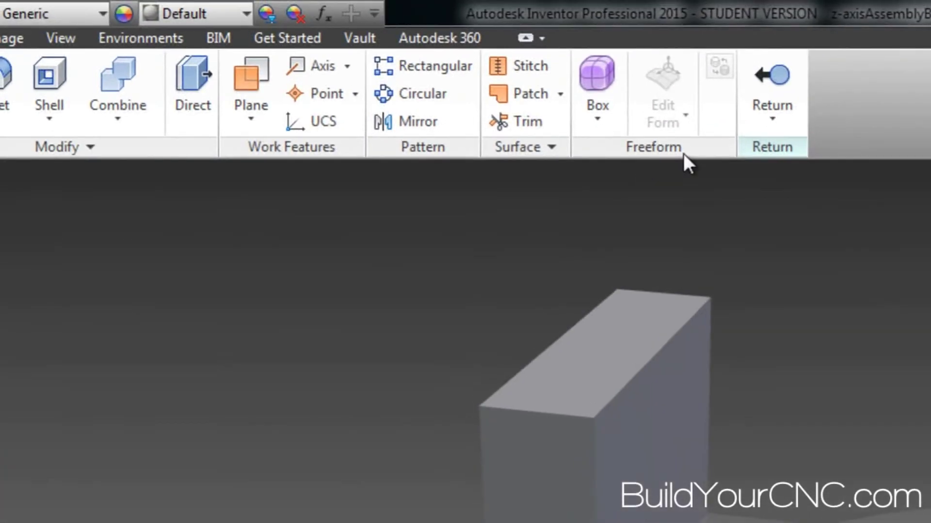
Return to the z-axis assembly and drag the router mount away from the back plate.
click(769, 80)
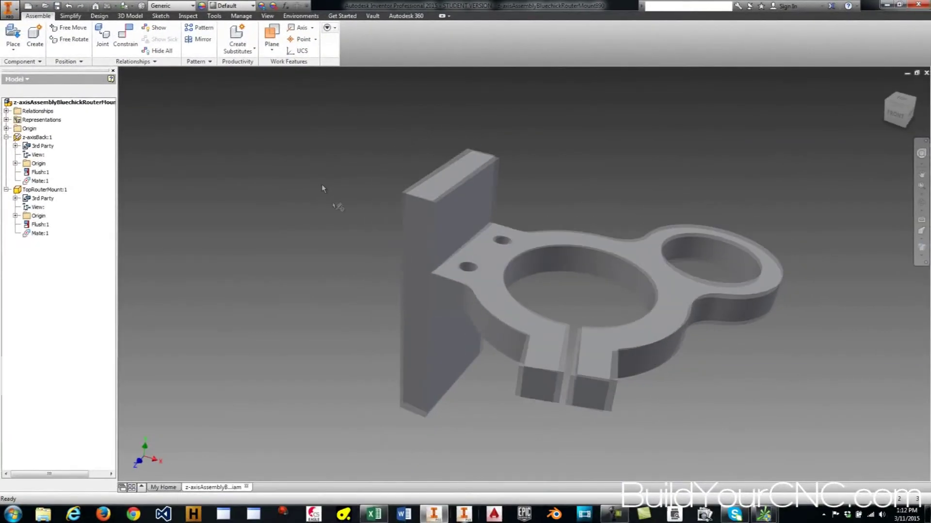
drag(451, 271, 426, 253)
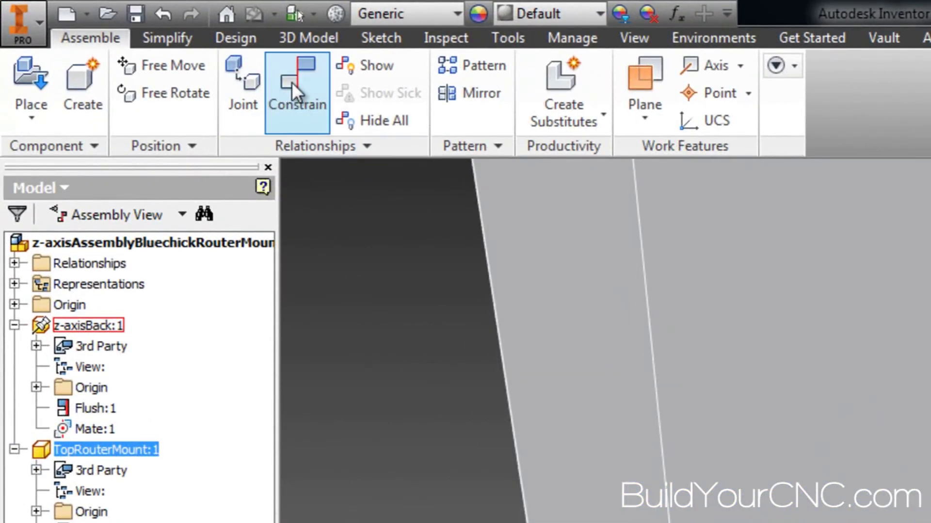
Mate a router mount hole axis to the back plate's second hole axis.
click(292, 82)
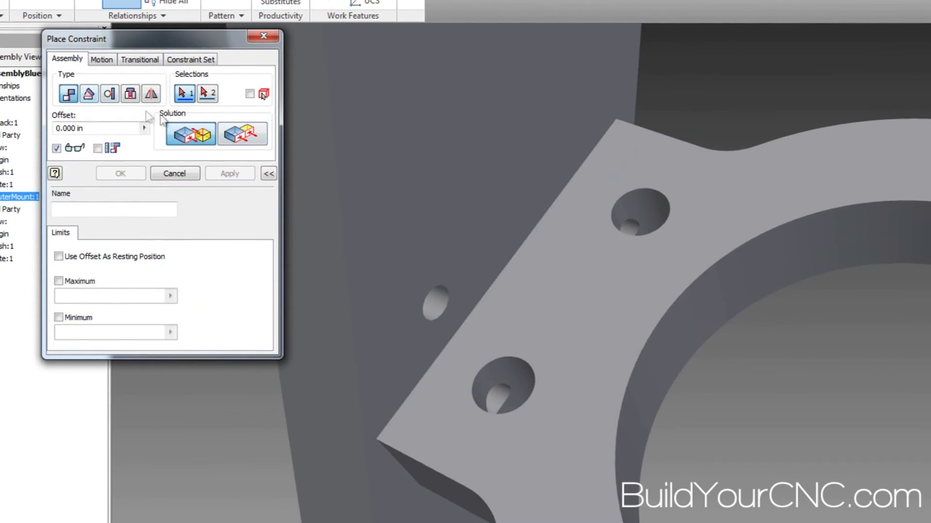
click(499, 397)
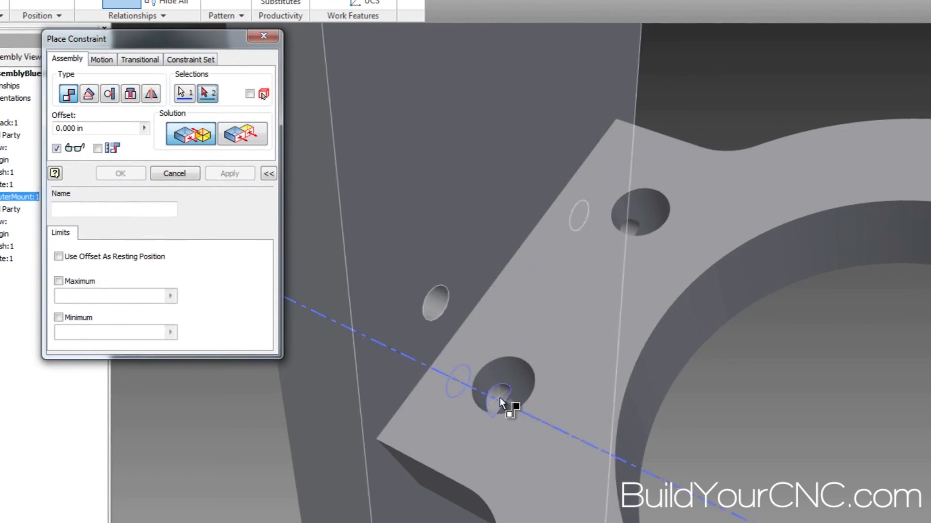
click(432, 308)
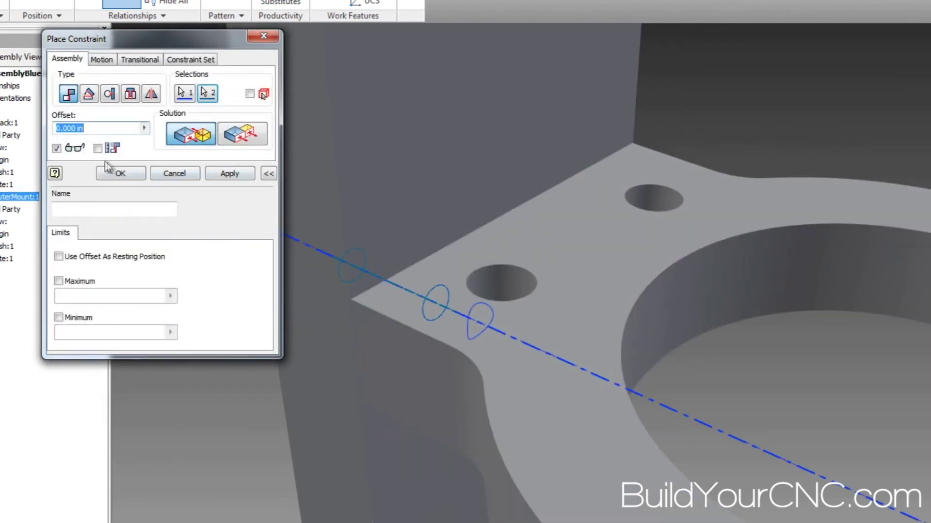
click(120, 174)
key(F6)
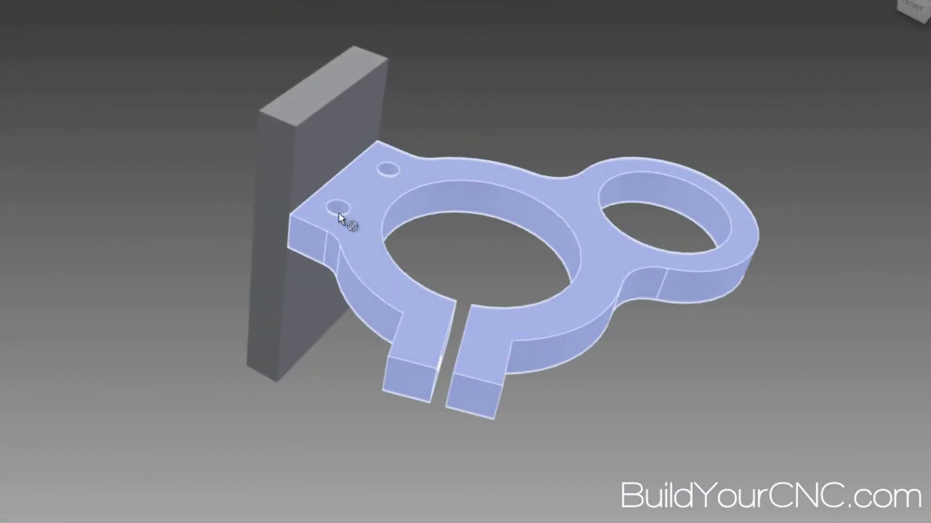
Toggle the Grounded setting on the z-axisBack plate from its context menu.
click(313, 147)
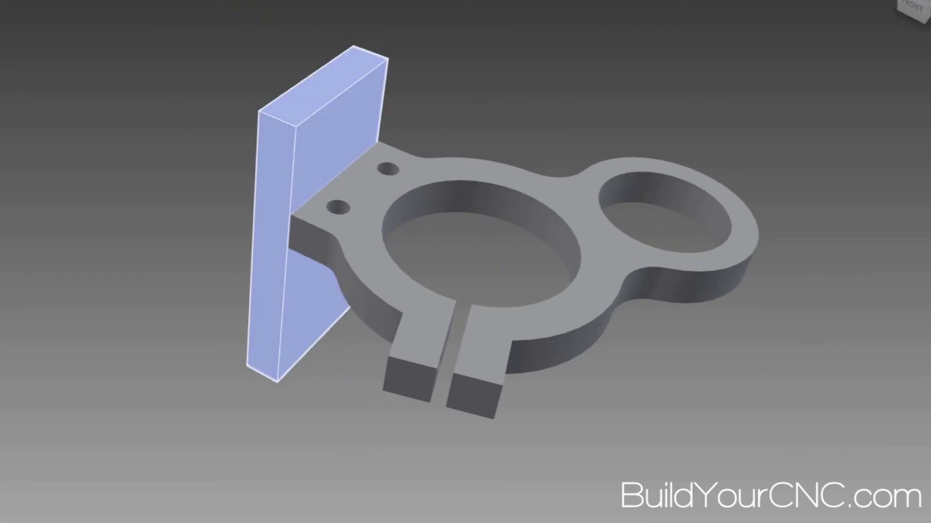
right_click(289, 144)
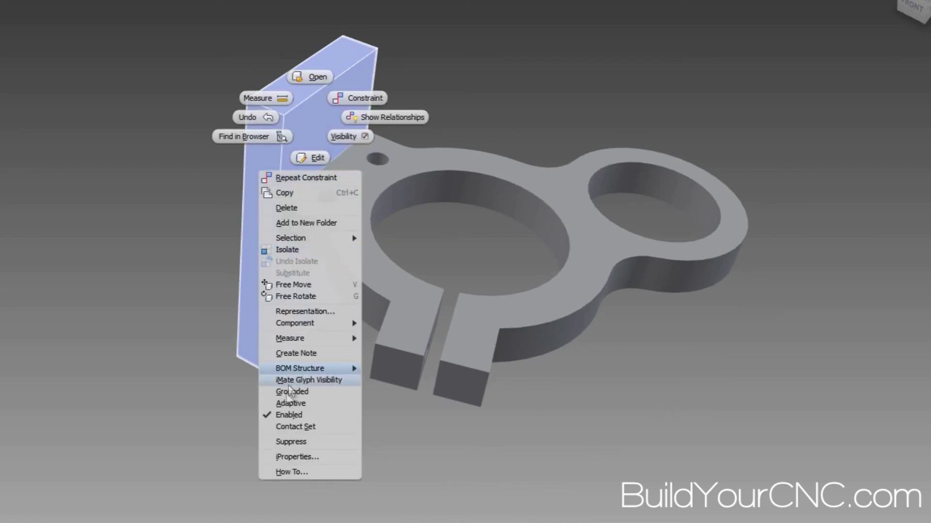
click(293, 392)
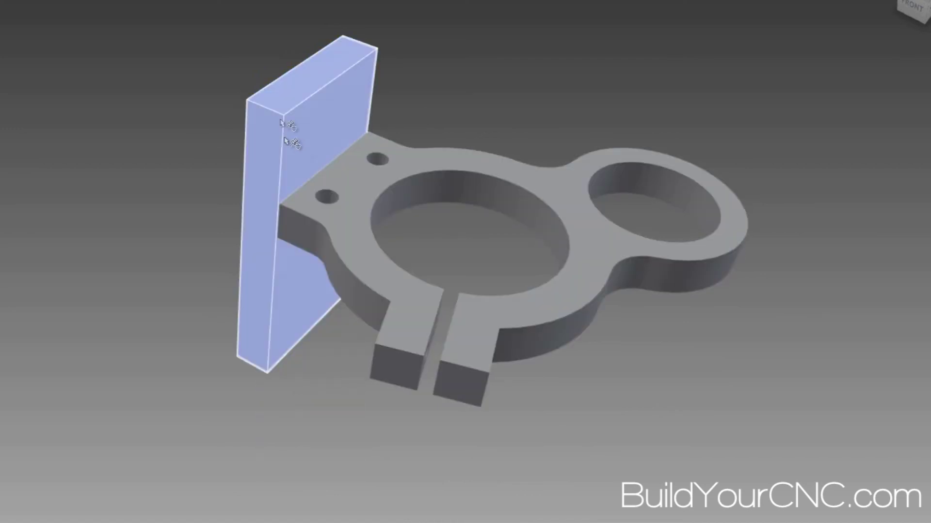